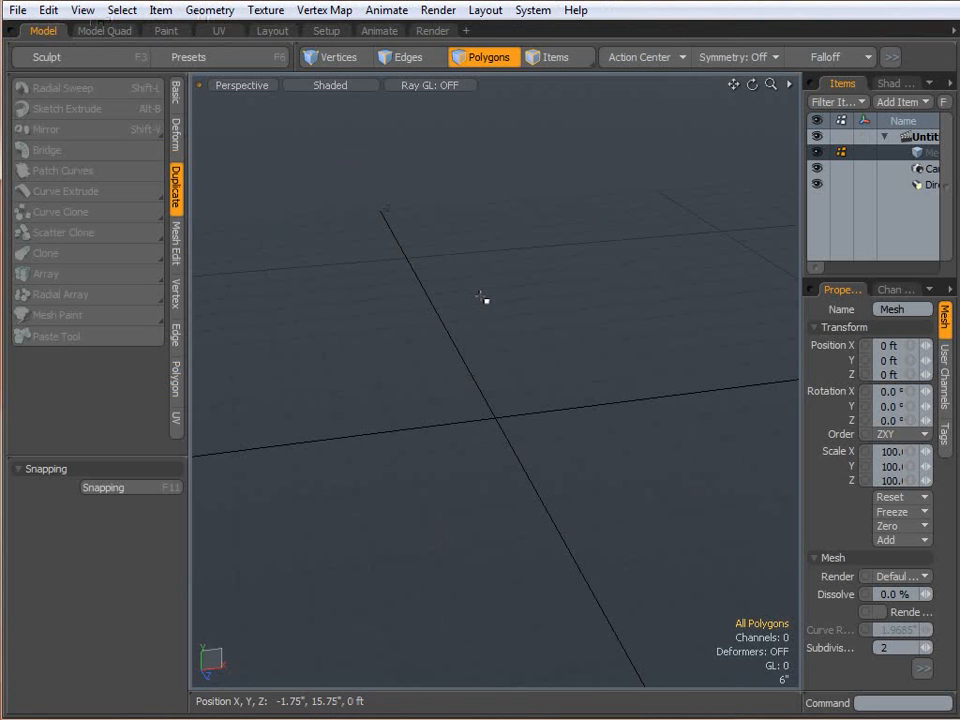
In the front view, draw a cylinder about 9.25" in radius near the origin and align its axis to Y
{"action": "key", "text": "ctrl+space"}
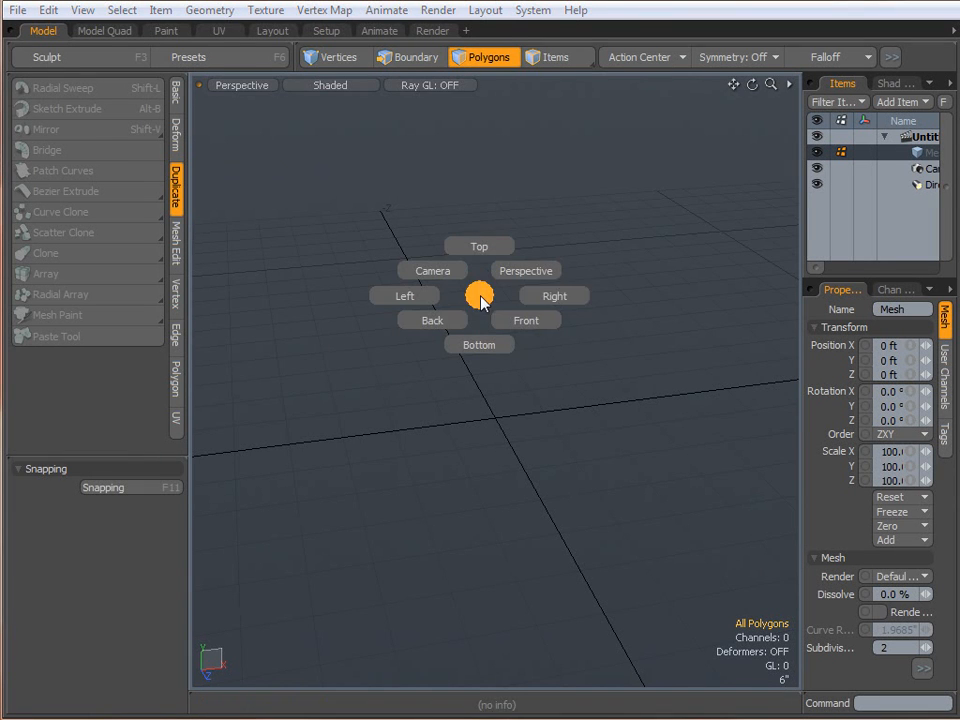
{"action": "left_click", "coordinate": [530, 322]}
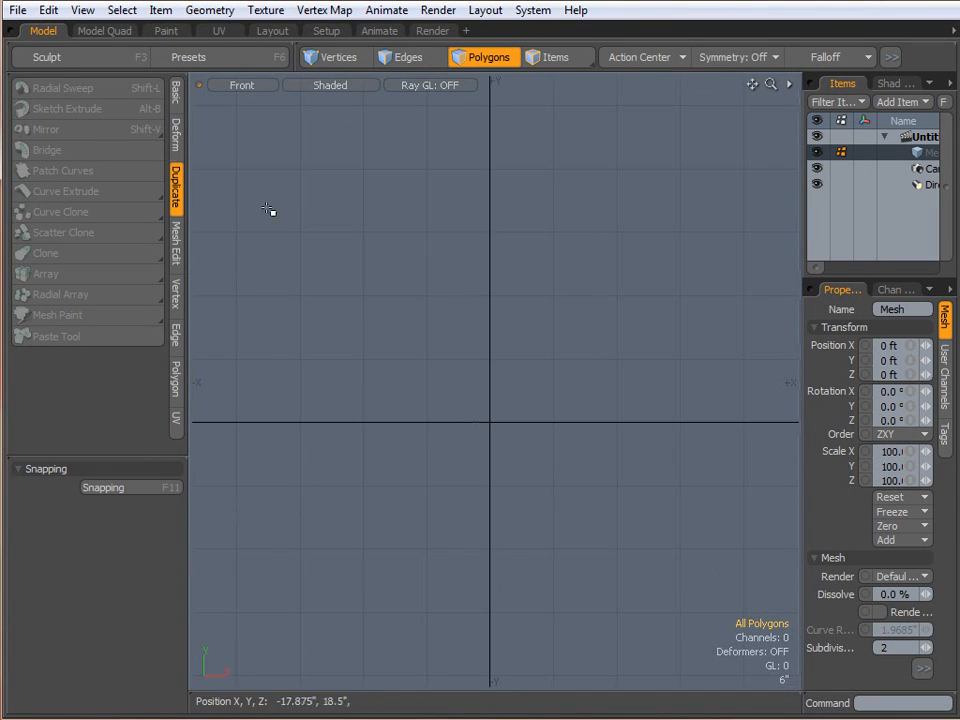
{"action": "left_click", "coordinate": [177, 95]}
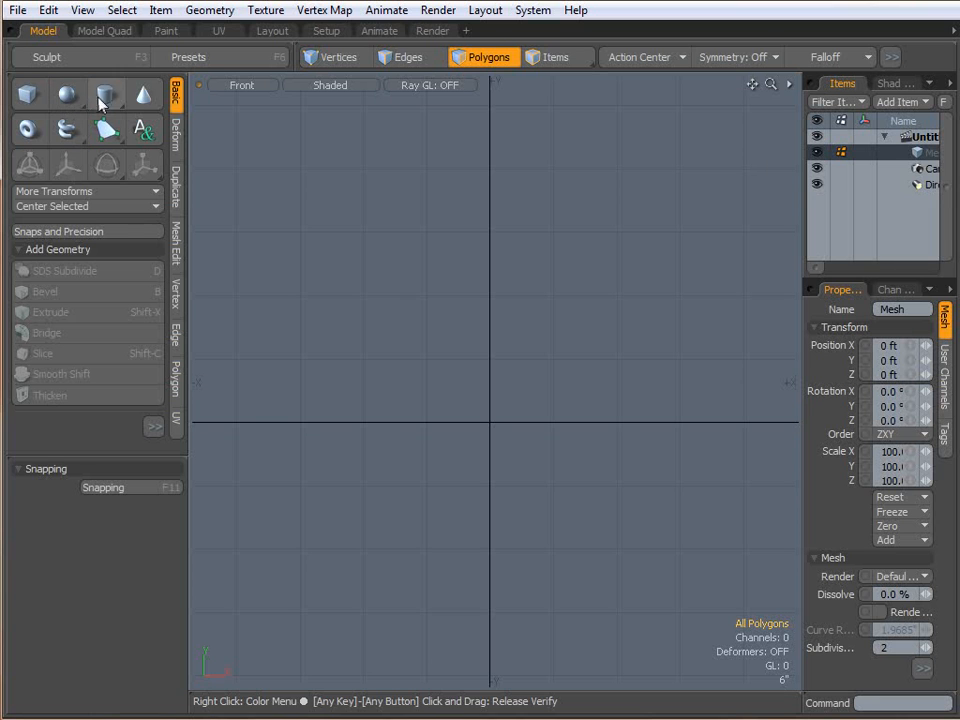
{"action": "left_click", "coordinate": [105, 93]}
{"action": "left_click_drag", "start_coordinate": [472, 428], "coordinate": [569, 524], "text": "ctrl"}
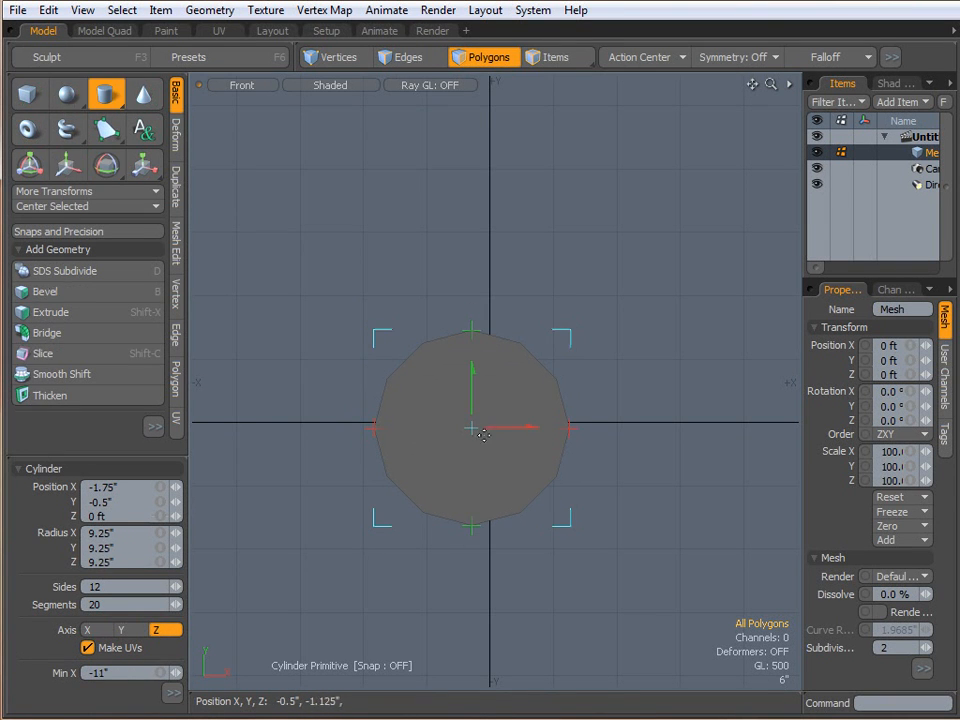
{"action": "left_click_drag", "start_coordinate": [587, 456], "coordinate": [596, 362], "text": "alt"}
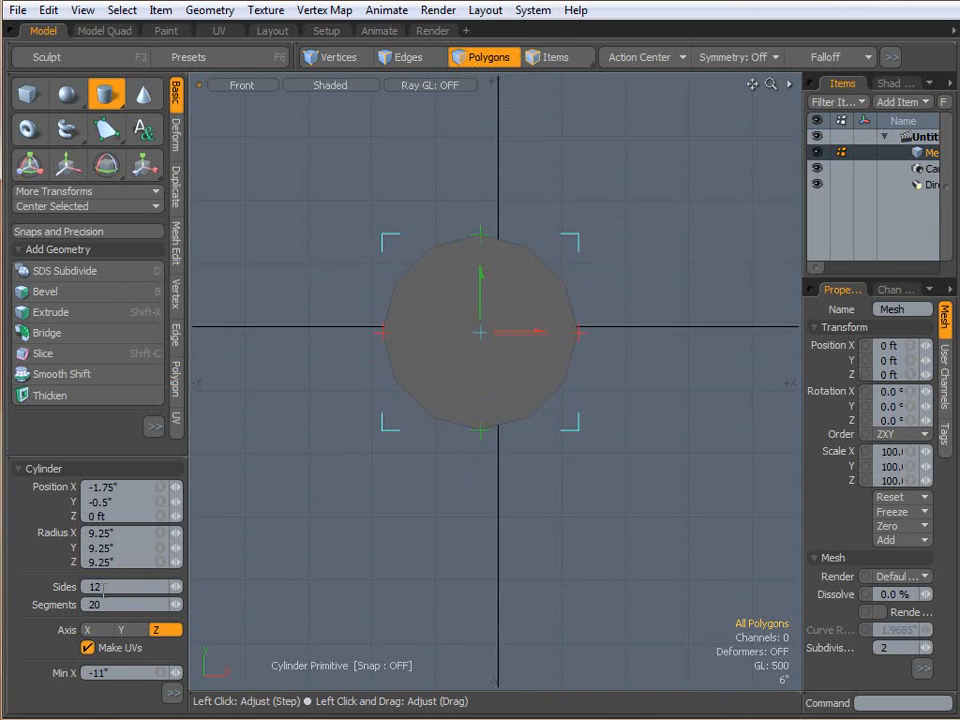
{"action": "left_click", "coordinate": [120, 630]}
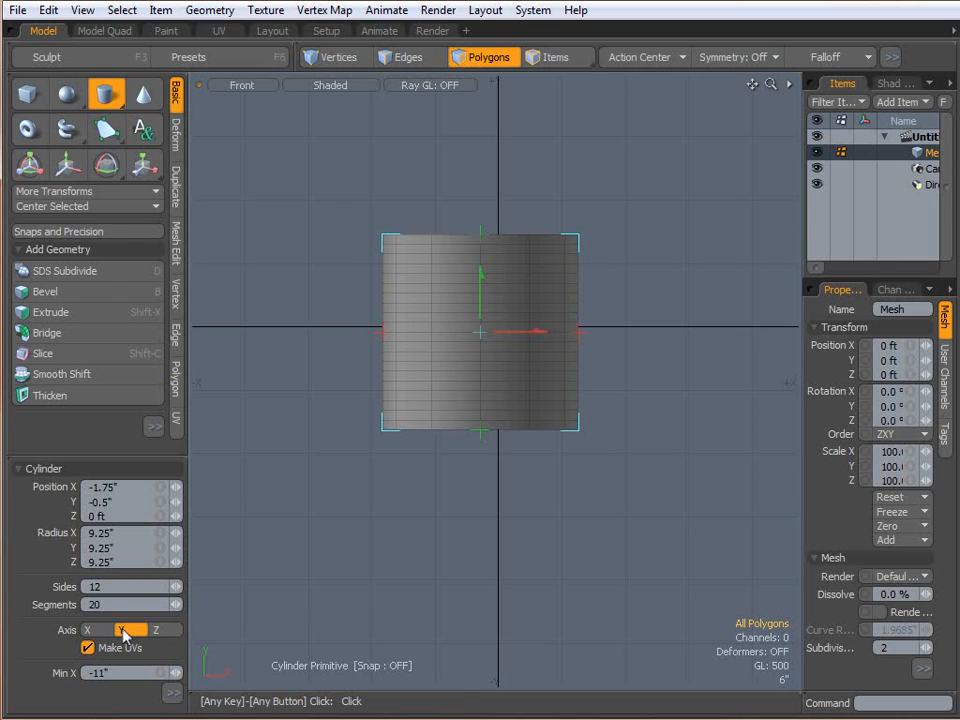
{"action": "left_click_drag", "start_coordinate": [274, 501], "coordinate": [313, 471], "text": "alt"}
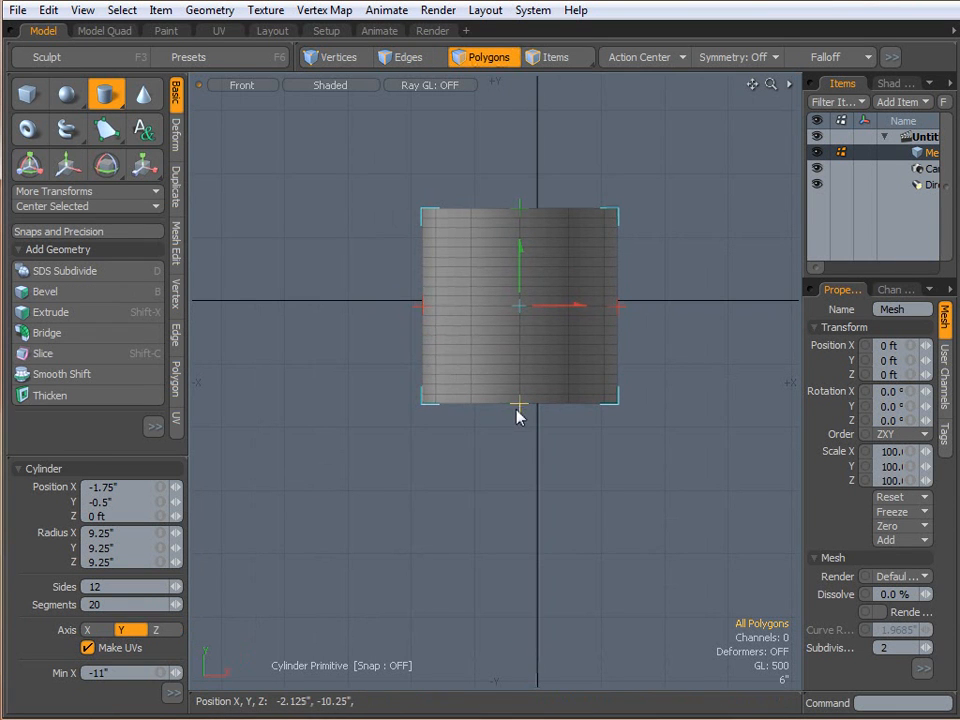
Stretch the cylinder's lower end far downward to turn it into a long, narrow tube
{"action": "left_click_drag", "start_coordinate": [519, 414], "coordinate": [541, 618]}
{"action": "scroll", "coordinate": [563, 552], "scroll_direction": "down", "scroll_amount": 3}
{"action": "left_click_drag", "start_coordinate": [622, 575], "coordinate": [577, 385], "text": "alt"}
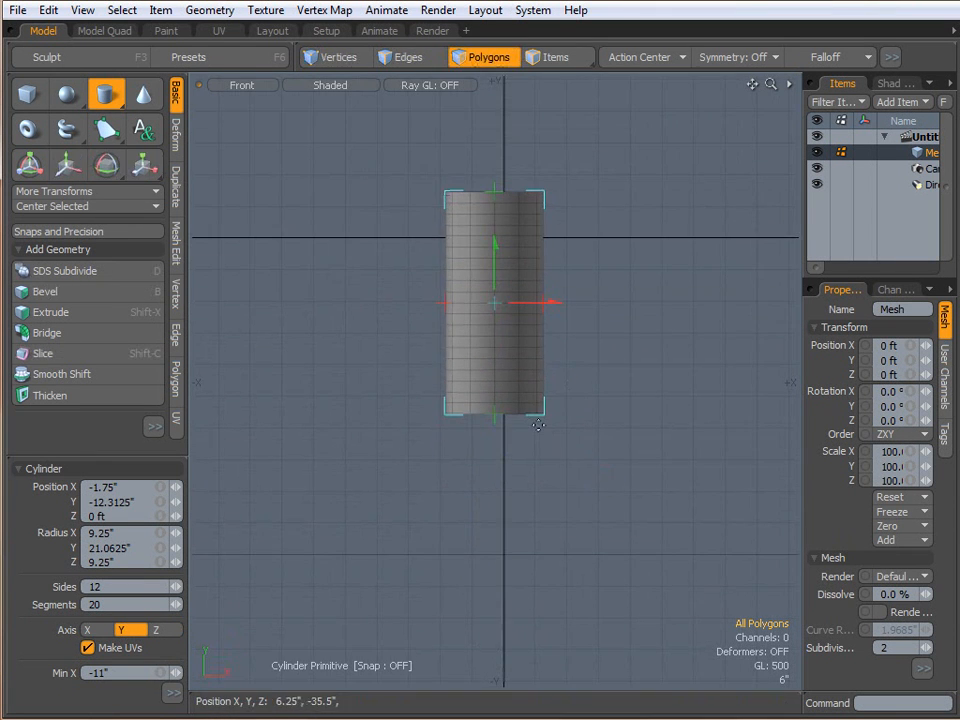
{"action": "left_click_drag", "start_coordinate": [496, 418], "coordinate": [498, 719]}
{"action": "left_click_drag", "start_coordinate": [659, 512], "coordinate": [675, 463], "text": "alt"}
{"action": "key", "text": "q"}
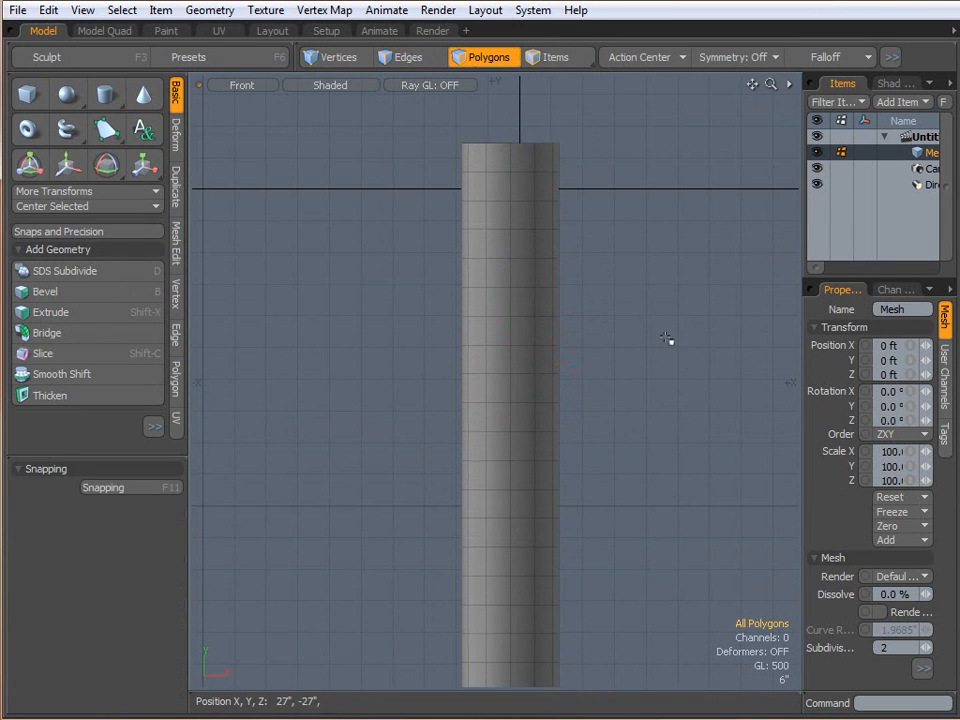
Center the tube's geometry on the world origin using Center Selected
{"action": "left_click_drag", "start_coordinate": [957, 440], "coordinate": [959, 440]}
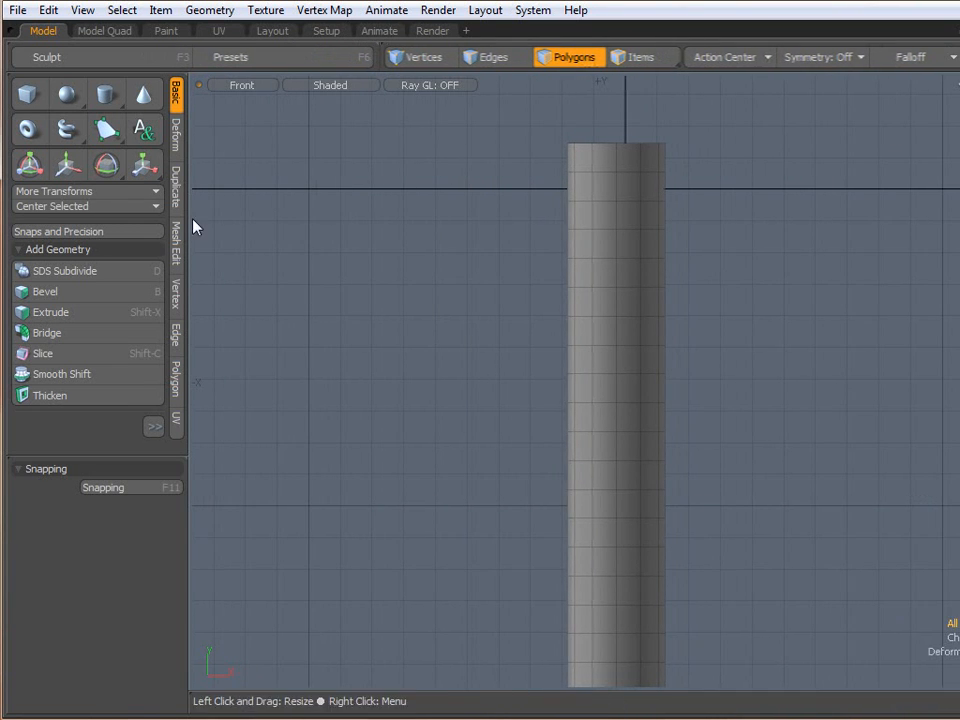
{"action": "left_click", "coordinate": [54, 209]}
{"action": "left_click", "coordinate": [53, 211]}
{"action": "left_click_drag", "start_coordinate": [470, 336], "coordinate": [565, 441], "text": "alt"}
{"action": "scroll", "coordinate": [474, 522], "scroll_direction": "down", "scroll_amount": 2}
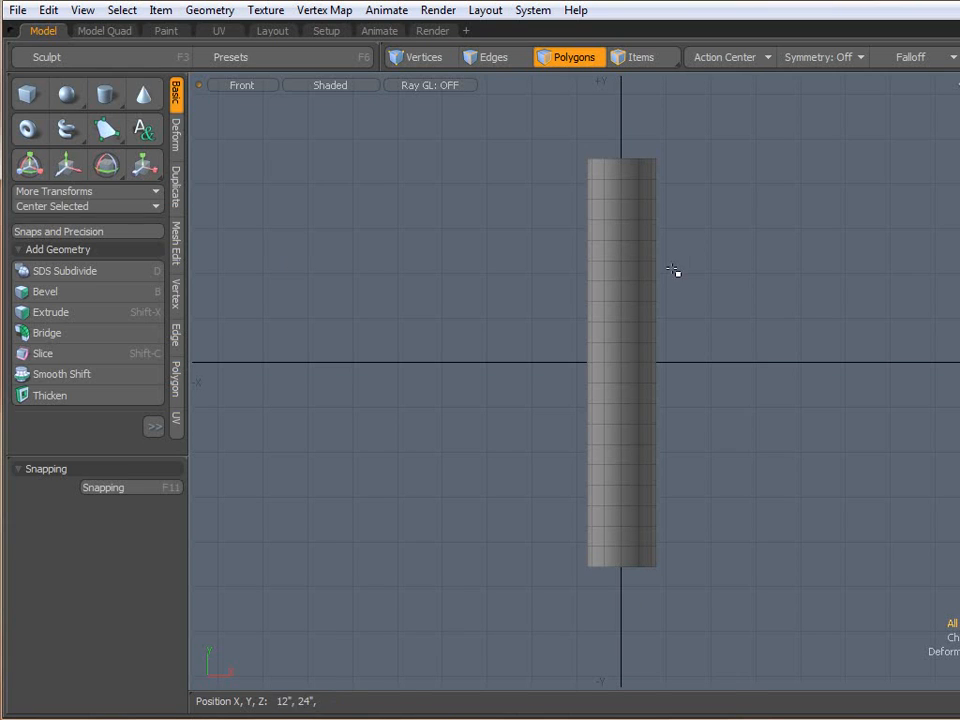
Bend the tube about the Z axis by about 135°, pivoting from just beside its upper end
{"action": "left_click", "coordinate": [177, 133]}
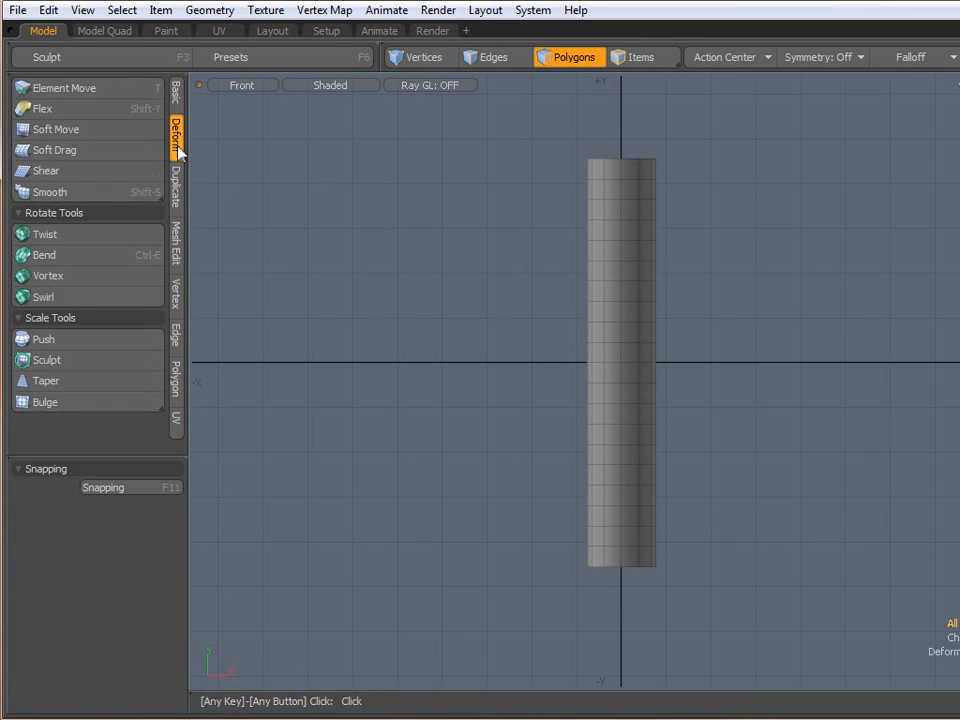
{"action": "left_click", "coordinate": [88, 255]}
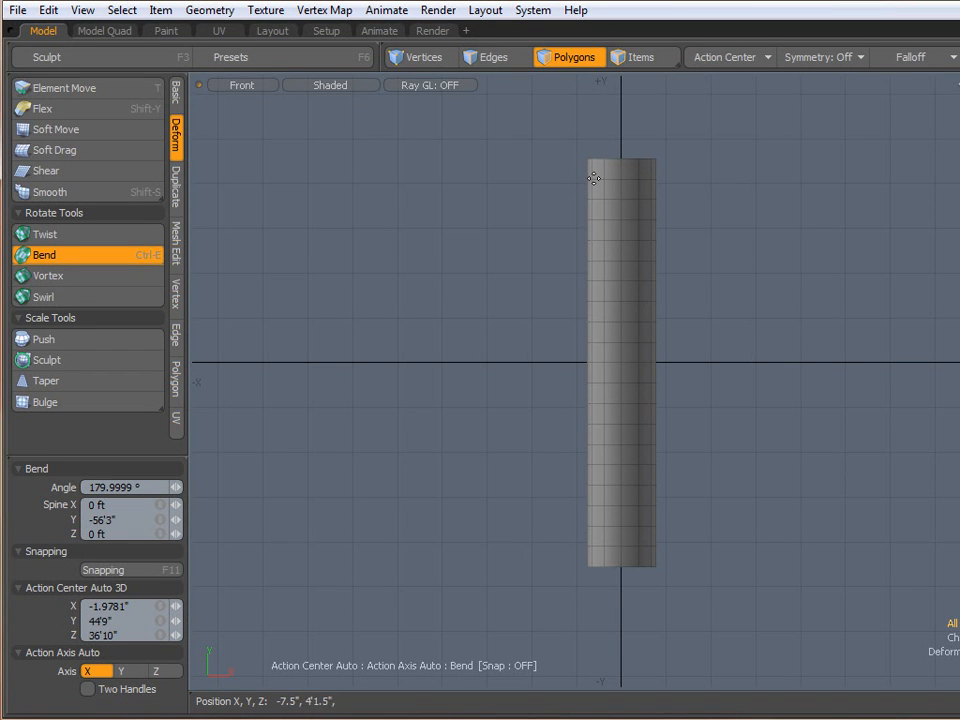
{"action": "left_click", "coordinate": [674, 180]}
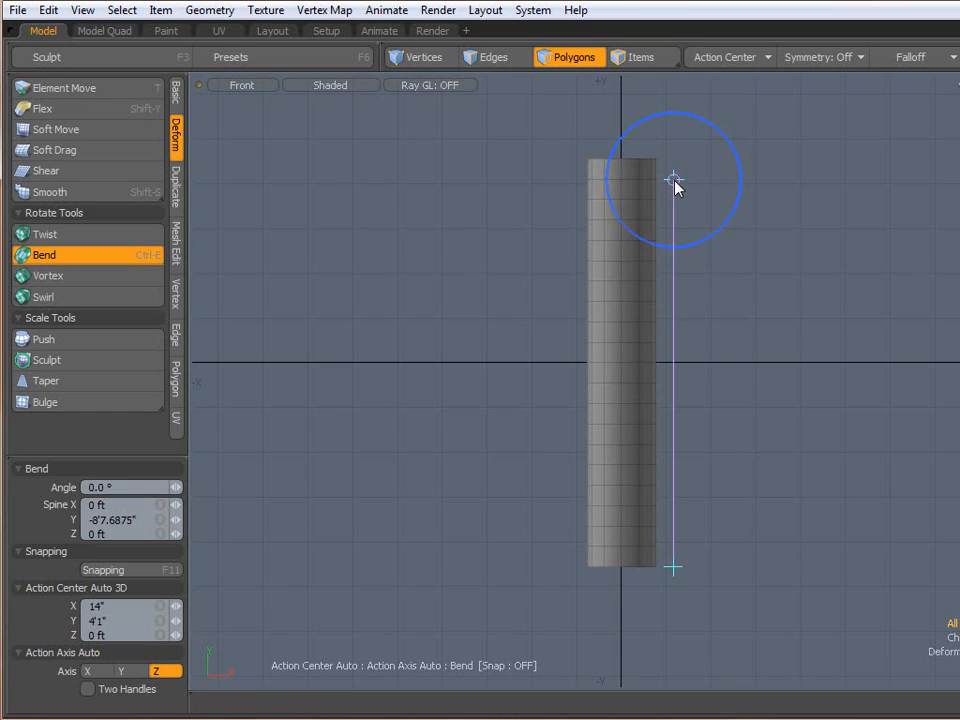
{"action": "left_click_drag", "start_coordinate": [714, 238], "coordinate": [622, 362]}
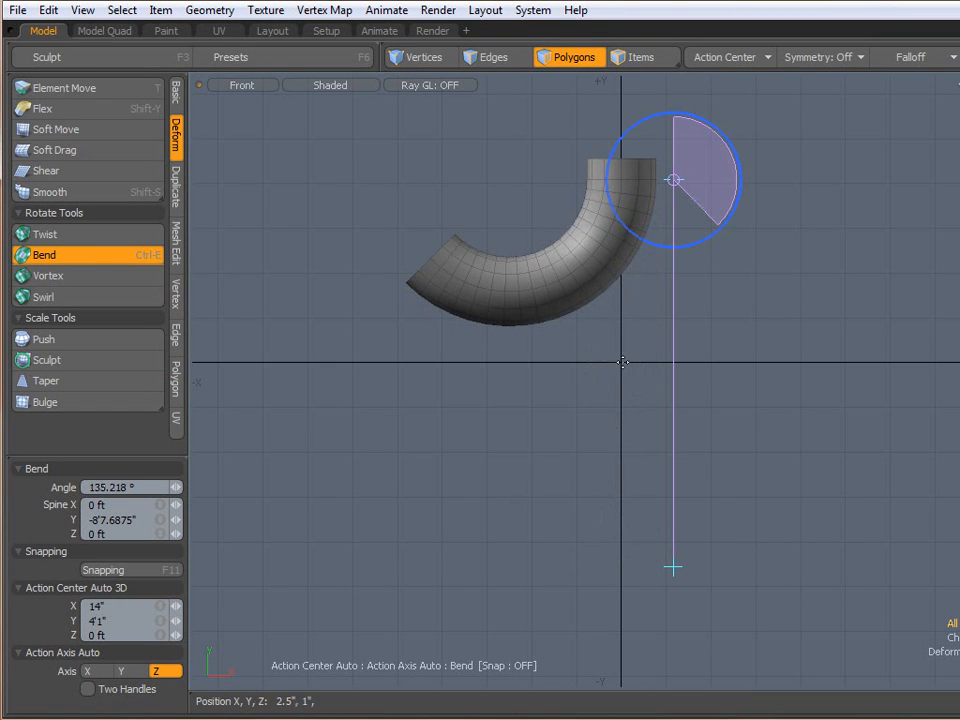
Adjust the bend angle and widen the arc until the tube forms a large half-circle U shape
{"action": "left_click", "coordinate": [128, 487]}
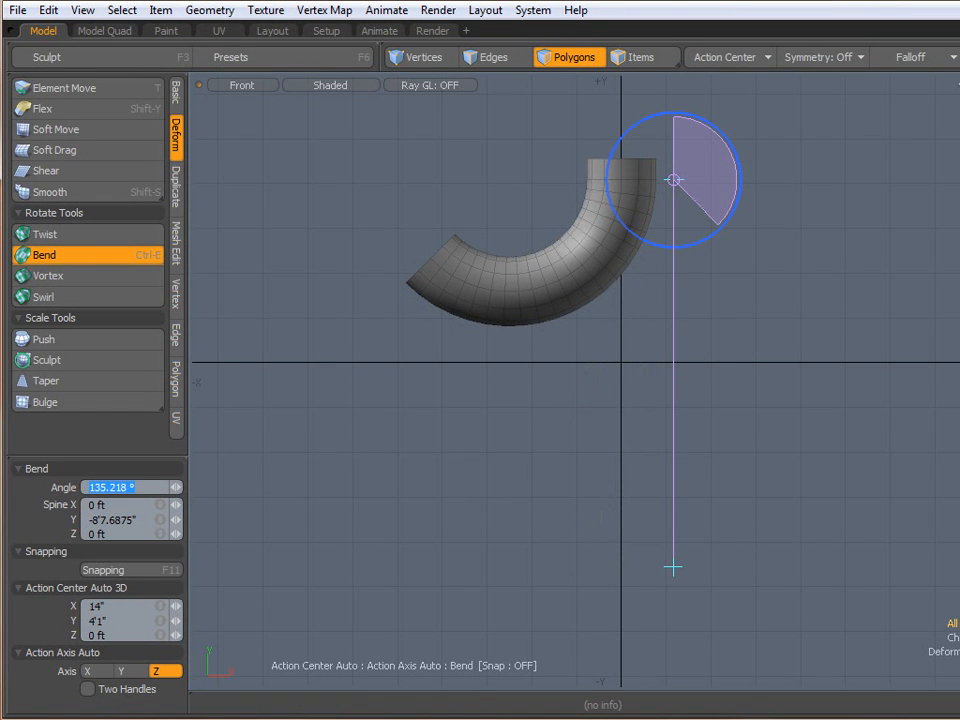
{"action": "key", "text": "Return"}
{"action": "left_click_drag", "start_coordinate": [425, 322], "coordinate": [457, 416], "text": "alt"}
{"action": "left_click_drag", "start_coordinate": [704, 275], "coordinate": [529, 339]}
{"action": "scroll", "coordinate": [687, 285], "scroll_direction": "down", "scroll_amount": 2}
{"action": "key", "text": "space"}
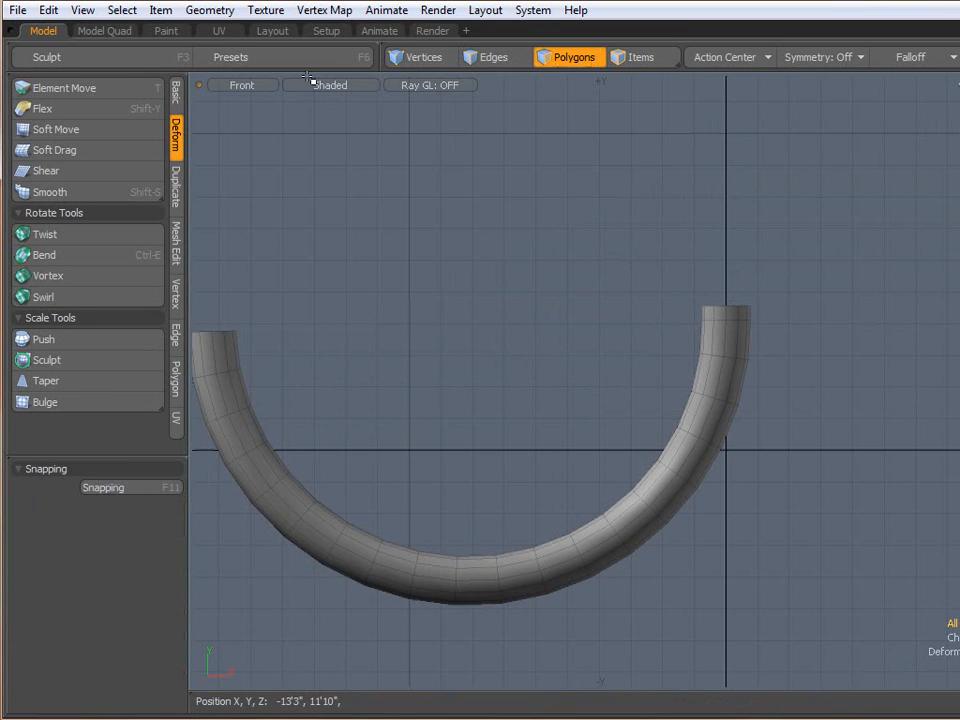
Select the end edge loop of the U's right leg and move it up about 27'11" along Y to form a J
{"action": "left_click", "coordinate": [484, 60]}
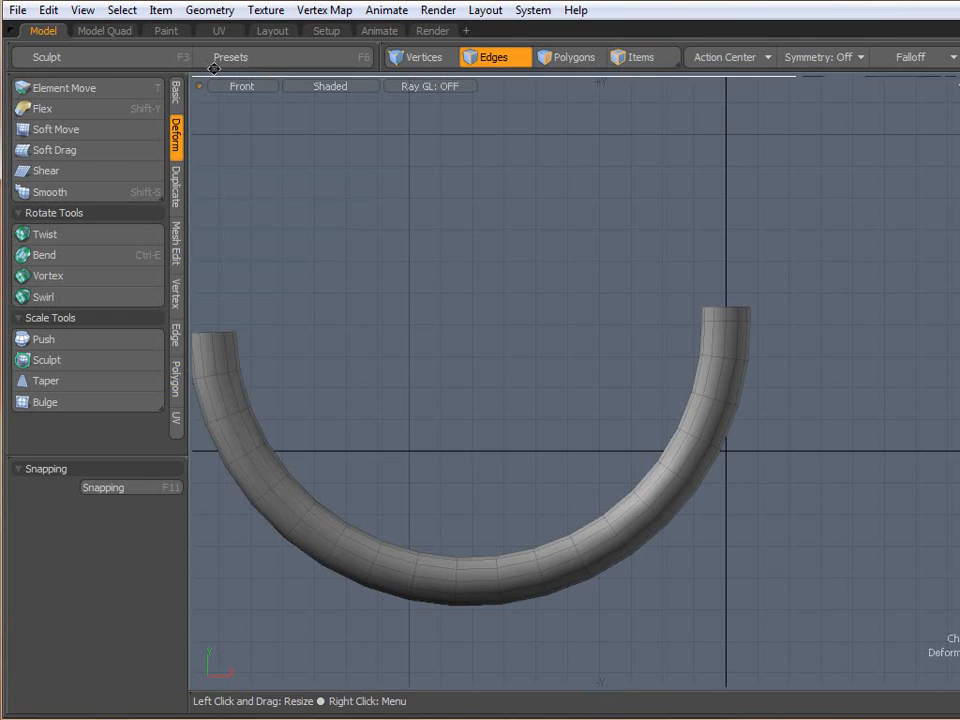
{"action": "left_click_drag", "start_coordinate": [214, 69], "coordinate": [214, 70]}
{"action": "double_click", "coordinate": [722, 307]}
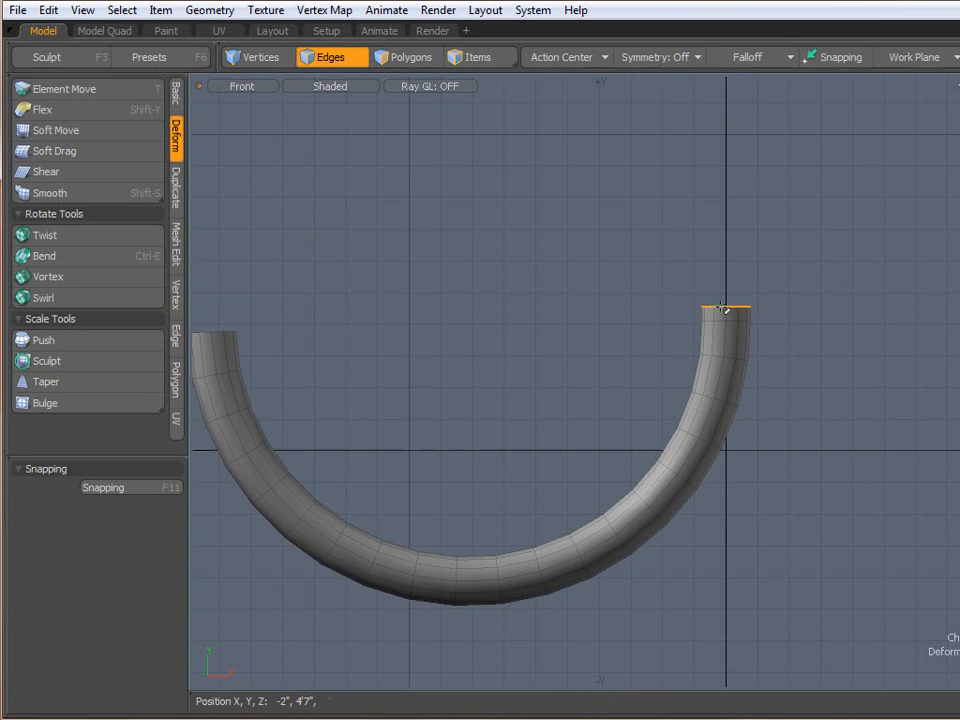
{"action": "key", "text": "w"}
{"action": "scroll", "coordinate": [783, 363], "scroll_direction": "down", "scroll_amount": 3}
{"action": "left_click_drag", "start_coordinate": [822, 428], "coordinate": [686, 595], "text": "alt"}
{"action": "left_click_drag", "start_coordinate": [622, 405], "coordinate": [622, 84]}
{"action": "scroll", "coordinate": [767, 350], "scroll_direction": "down", "scroll_amount": 2}
{"action": "left_click_drag", "start_coordinate": [767, 350], "coordinate": [769, 394], "text": "alt"}
{"action": "left_click_drag", "start_coordinate": [665, 182], "coordinate": [665, 96]}
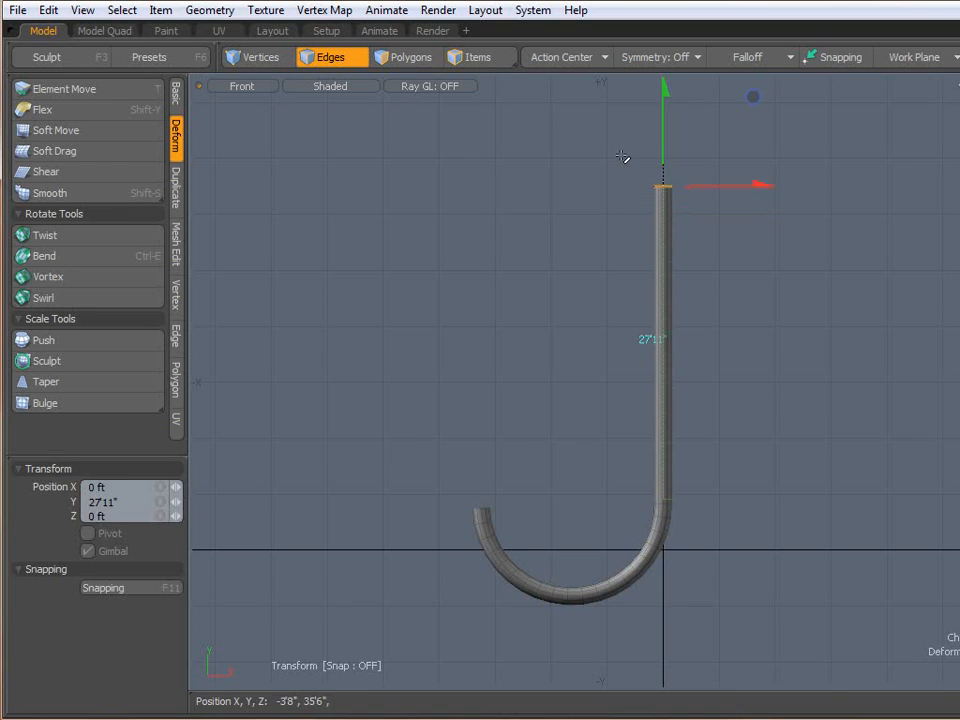
{"action": "key", "text": "space"}
In the perspective view, flare the end cap of the short leg outward with a polygon bevel inset of about -4.9"
{"action": "key", "text": "ctrl+space"}
{"action": "left_click", "coordinate": [403, 378]}
{"action": "key", "text": "3"}
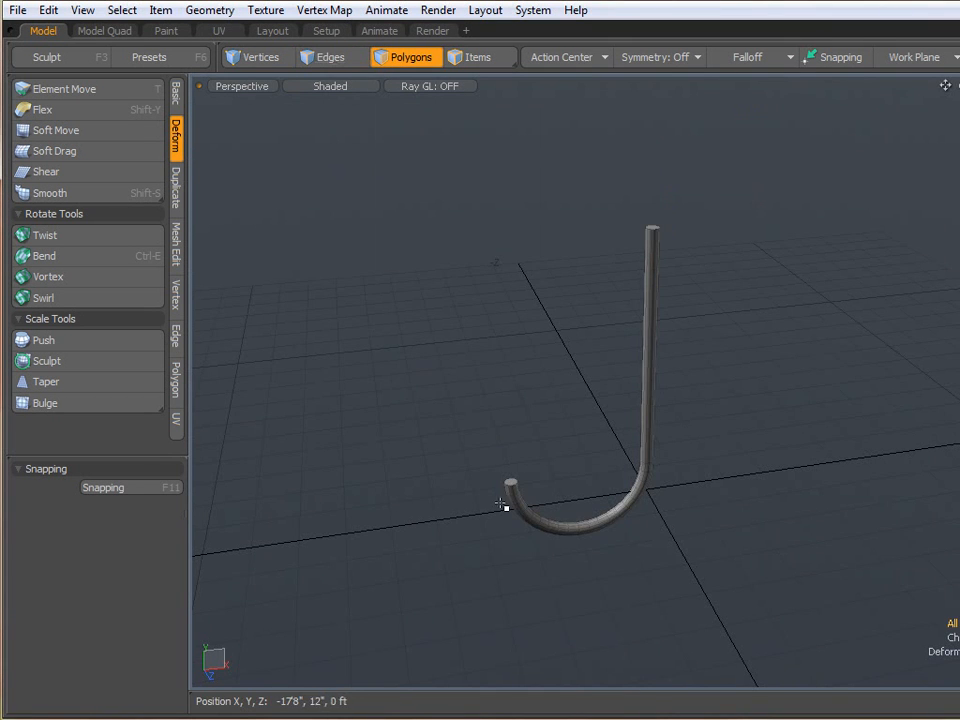
{"action": "scroll", "coordinate": [508, 514], "scroll_direction": "up", "scroll_amount": 3}
{"action": "key", "text": "1"}
{"action": "left_click", "coordinate": [405, 57]}
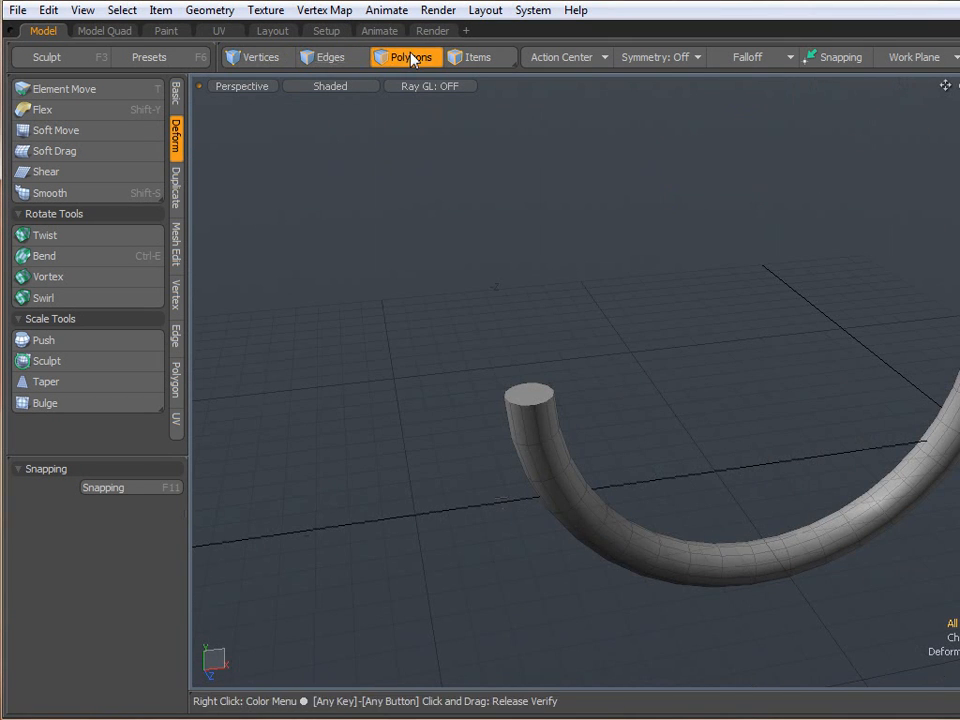
{"action": "left_click", "coordinate": [536, 399]}
{"action": "left_click_drag", "start_coordinate": [545, 471], "coordinate": [587, 409], "text": "alt"}
{"action": "key", "text": "b"}
{"action": "scroll", "coordinate": [497, 425], "scroll_direction": "up", "scroll_amount": 2}
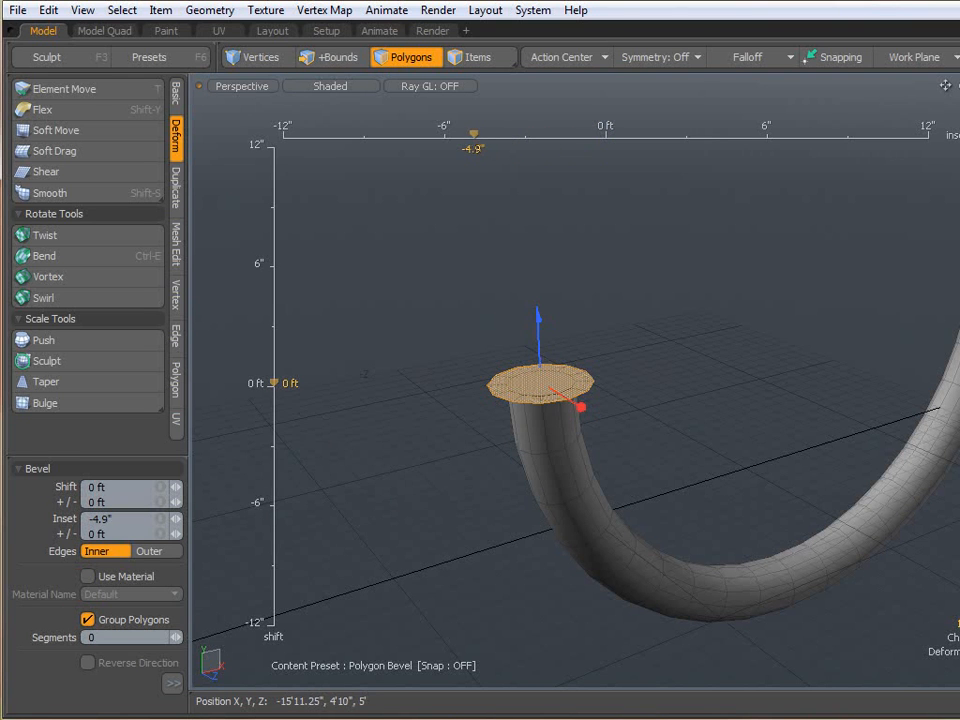
Bevel the flared cap straight upward a short distance to form a collar
{"action": "left_click", "coordinate": [545, 434], "text": "shift"}
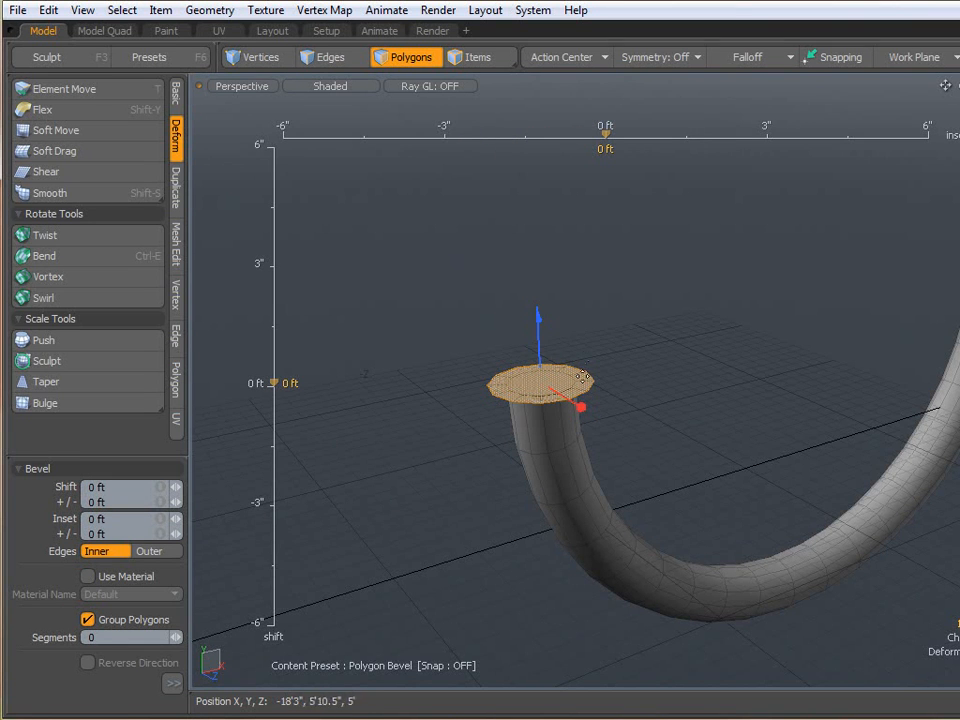
{"action": "left_click_drag", "start_coordinate": [547, 341], "coordinate": [557, 297]}
{"action": "left_click", "coordinate": [622, 314], "text": "shift"}
Try flaring the collar's top face with an inset of about -18" and raising it about 35"
{"action": "left_click_drag", "start_coordinate": [590, 366], "coordinate": [735, 428]}
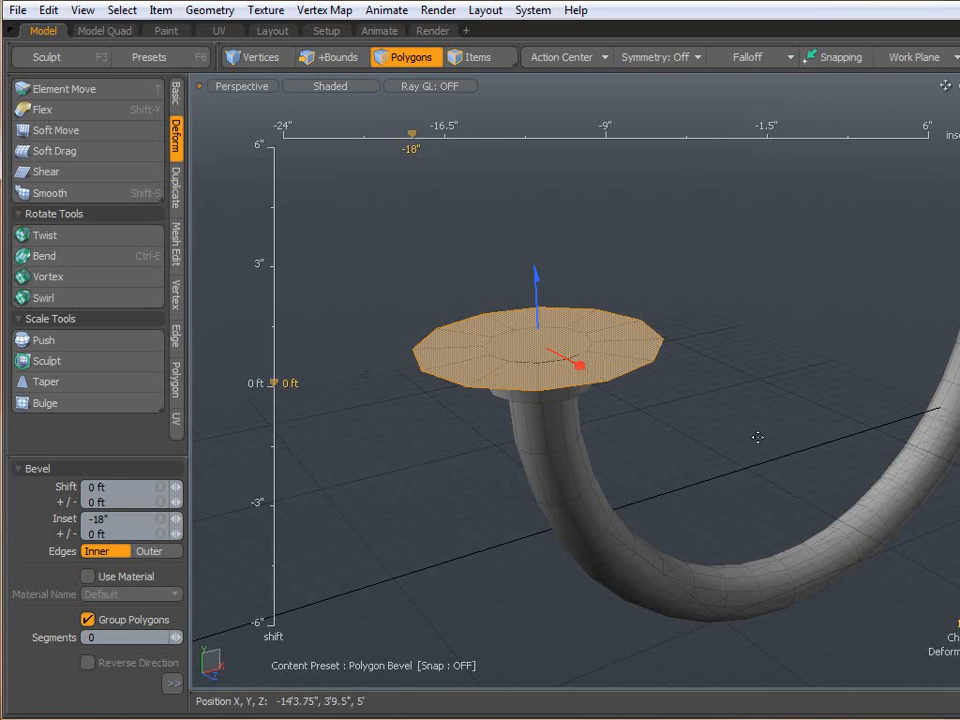
{"action": "left_click", "coordinate": [560, 270], "text": "shift"}
{"action": "left_click_drag", "start_coordinate": [536, 268], "coordinate": [540, 152]}
{"action": "left_click_drag", "start_coordinate": [661, 261], "coordinate": [604, 369], "text": "alt"}
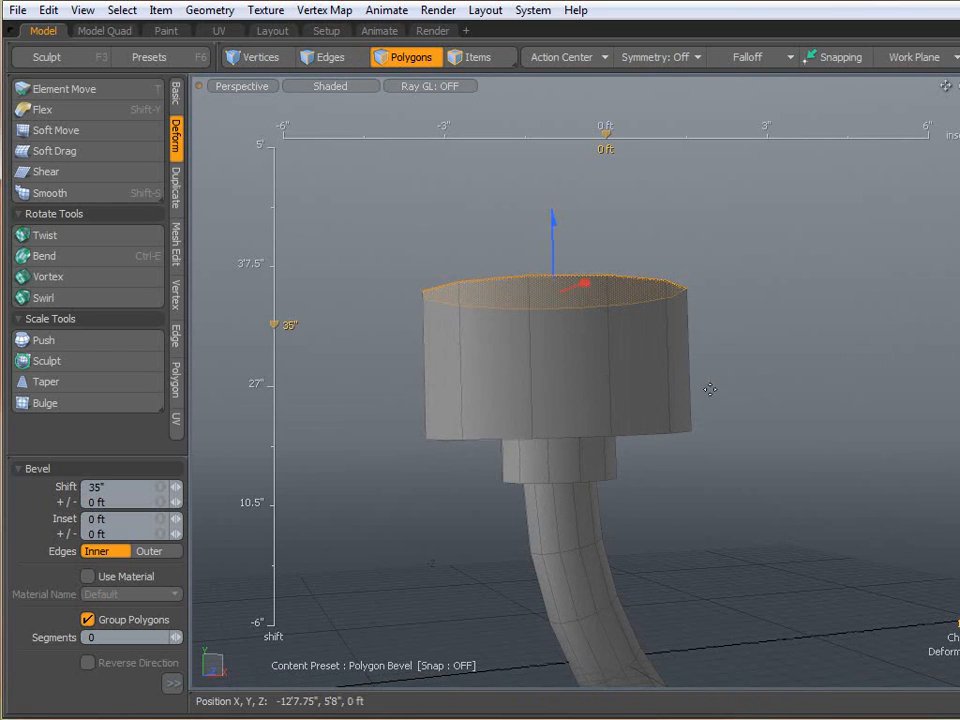
{"action": "key", "text": "ctrl+z"}
Undo the wide flare and flare the collar's top face with a smaller inset of about -10.25"
{"action": "left_click_drag", "start_coordinate": [381, 452], "coordinate": [508, 529], "text": "alt"}
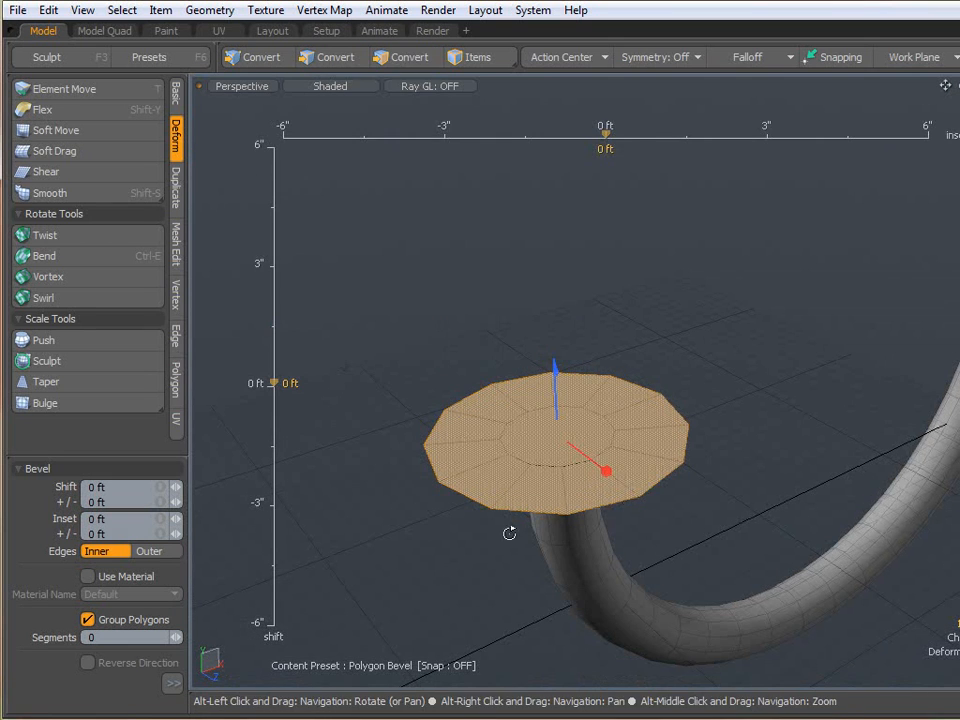
{"action": "mouse_move", "coordinate": [611, 467]}
{"action": "left_mouse_down"}
{"action": "mouse_move", "coordinate": [594, 461]}
{"action": "mouse_move", "coordinate": [619, 480]}
{"action": "left_mouse_up"}
{"action": "key", "text": "ctrl+z"}
{"action": "key", "text": "ctrl+z"}
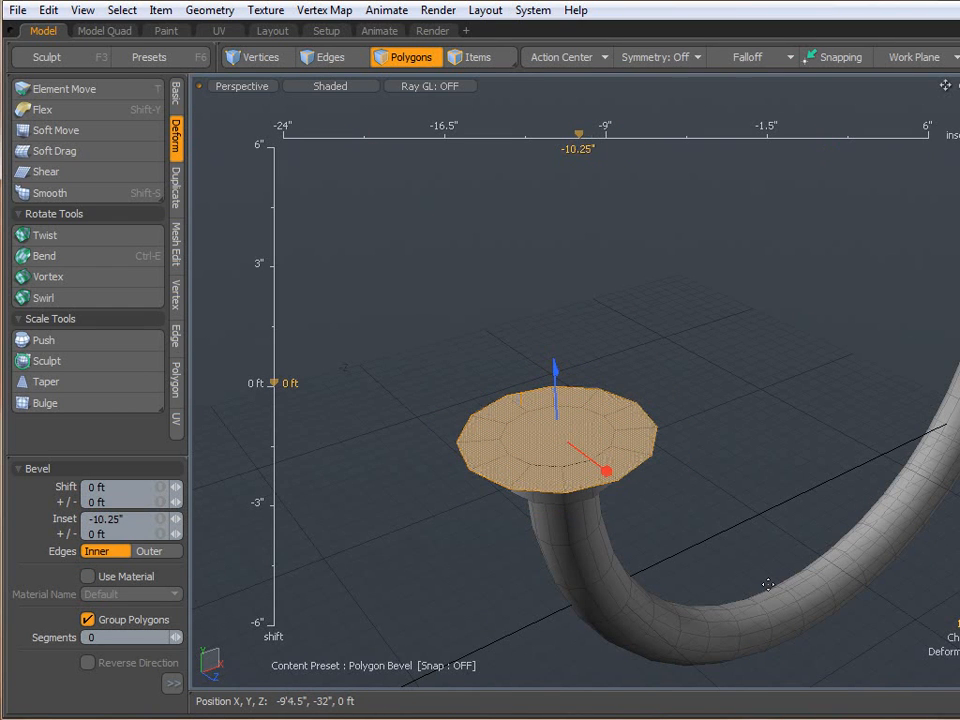
Bevel the flared disc straight upward to form a thick cup above the collar
{"action": "left_click_drag", "start_coordinate": [768, 584], "coordinate": [701, 467], "text": "alt"}
{"action": "left_click", "coordinate": [626, 376]}
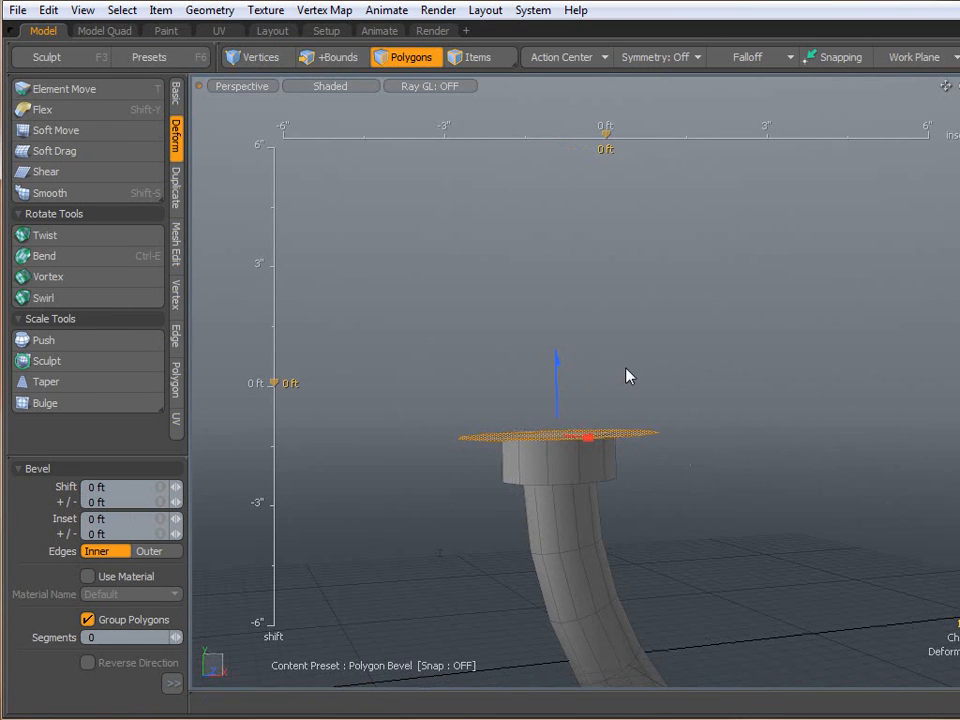
{"action": "left_click_drag", "start_coordinate": [557, 390], "coordinate": [556, 289]}
{"action": "left_click_drag", "start_coordinate": [393, 276], "coordinate": [407, 354], "text": "alt"}
Inset the cup's top face by about 6.8", and raise the inner face about 27" to form the candle tube
{"action": "left_click", "coordinate": [472, 369], "text": "shift"}
{"action": "left_click_drag", "start_coordinate": [601, 373], "coordinate": [589, 362]}
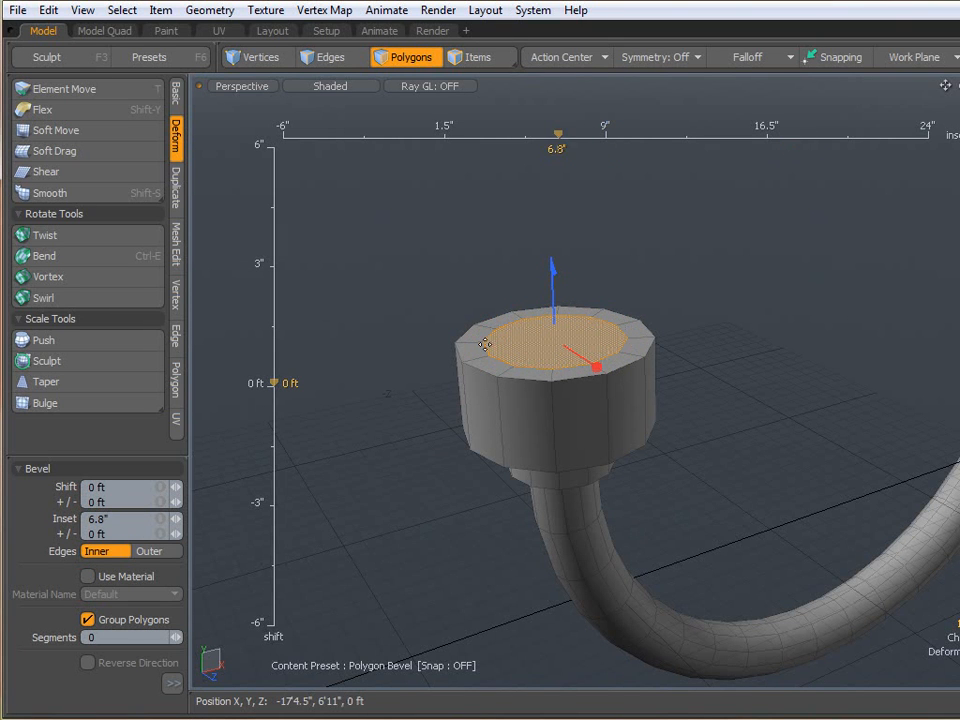
{"action": "left_click", "coordinate": [394, 361], "text": "shift"}
{"action": "left_click_drag", "start_coordinate": [553, 296], "coordinate": [548, 184]}
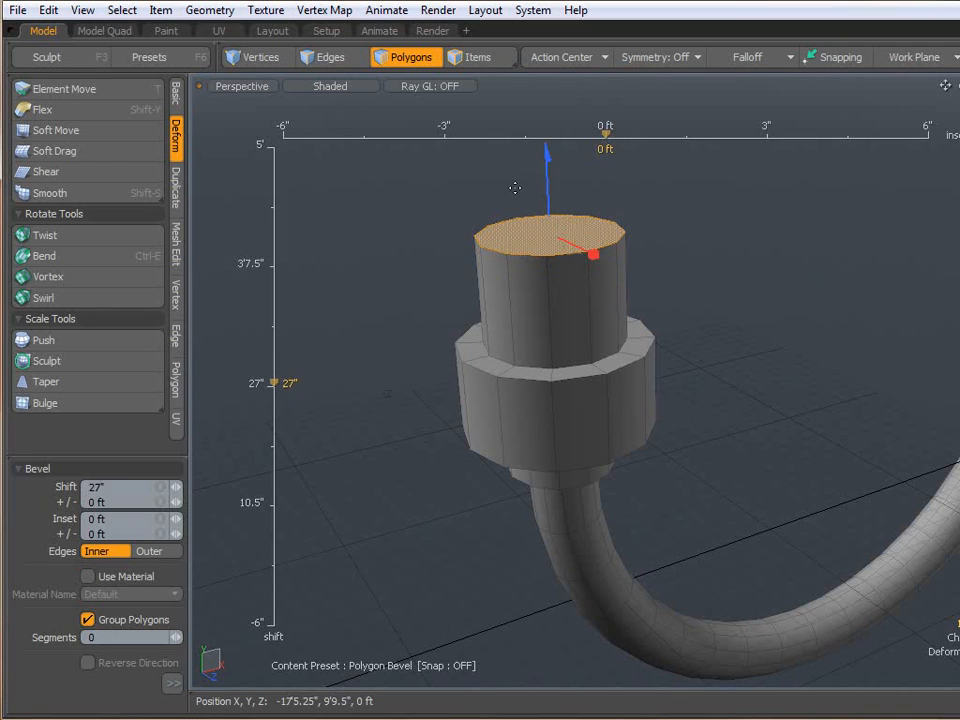
{"action": "key", "text": "space"}
Round the candle tube's top edge loop with an edge bevel of about 3.1875" at round level 2
{"action": "left_click", "coordinate": [330, 57]}
{"action": "double_click", "coordinate": [530, 257]}
{"action": "key", "text": "b"}
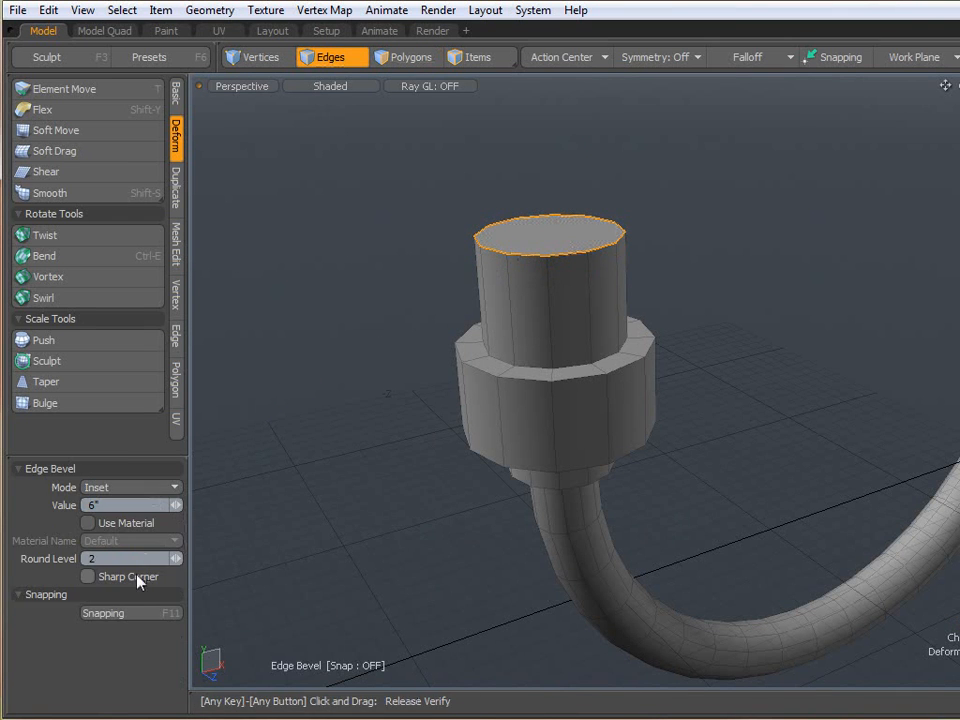
{"action": "left_click_drag", "start_coordinate": [385, 392], "coordinate": [417, 392]}
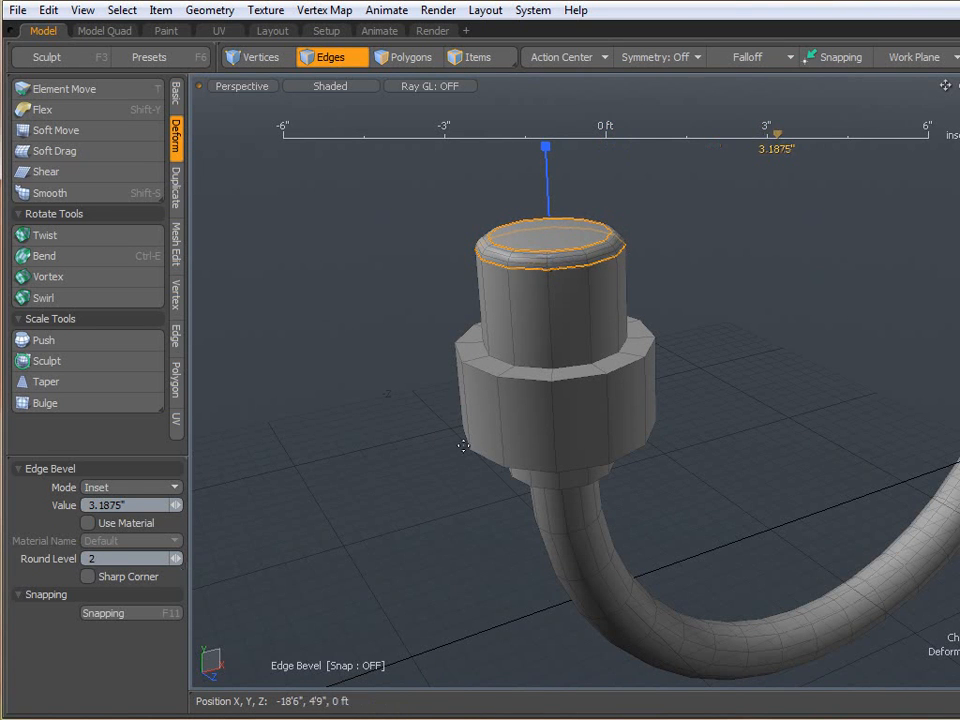
{"action": "key", "text": "space"}
Inset the candle tube's flat top face by 13" with a polygon bevel, leaving a small disc at its center
{"action": "left_click_drag", "start_coordinate": [490, 293], "coordinate": [520, 238], "text": "alt"}
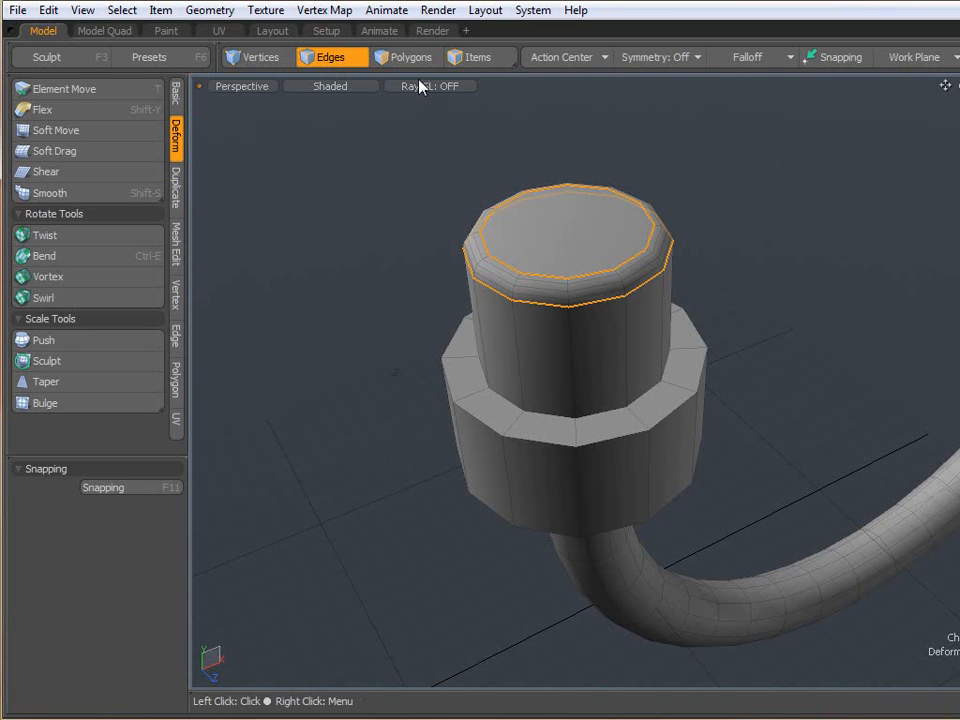
{"action": "key", "text": "3"}
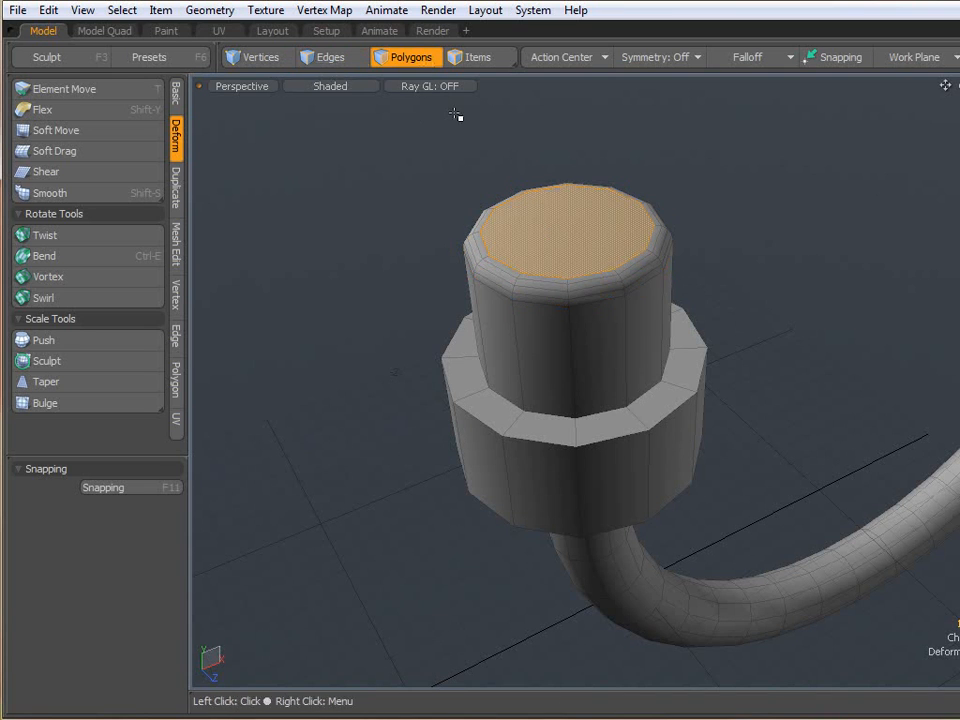
{"action": "key", "text": "b"}
{"action": "left_click", "coordinate": [242, 313]}
{"action": "left_click_drag", "start_coordinate": [615, 266], "coordinate": [598, 257]}
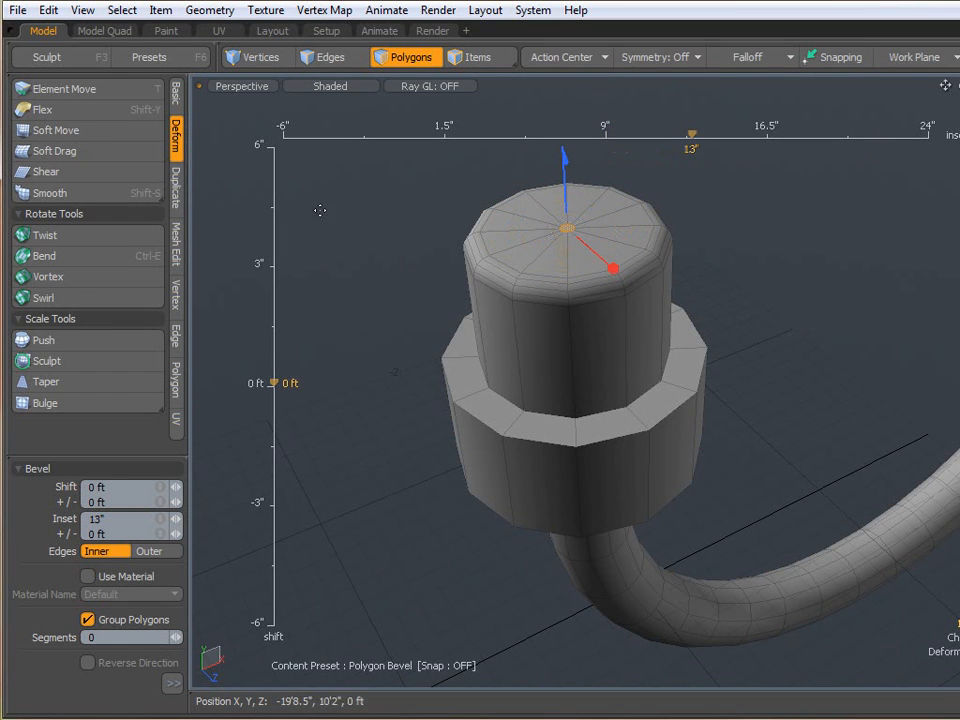
Bevel the small center disc straight upward into a thin wick and clear the polygon selection
{"action": "left_click", "coordinate": [352, 263]}
{"action": "left_click_drag", "start_coordinate": [566, 165], "coordinate": [562, 88]}
{"action": "key", "text": "space"}
{"action": "left_click", "coordinate": [408, 237]}
{"action": "scroll", "coordinate": [469, 265], "scroll_direction": "down", "scroll_amount": 2}
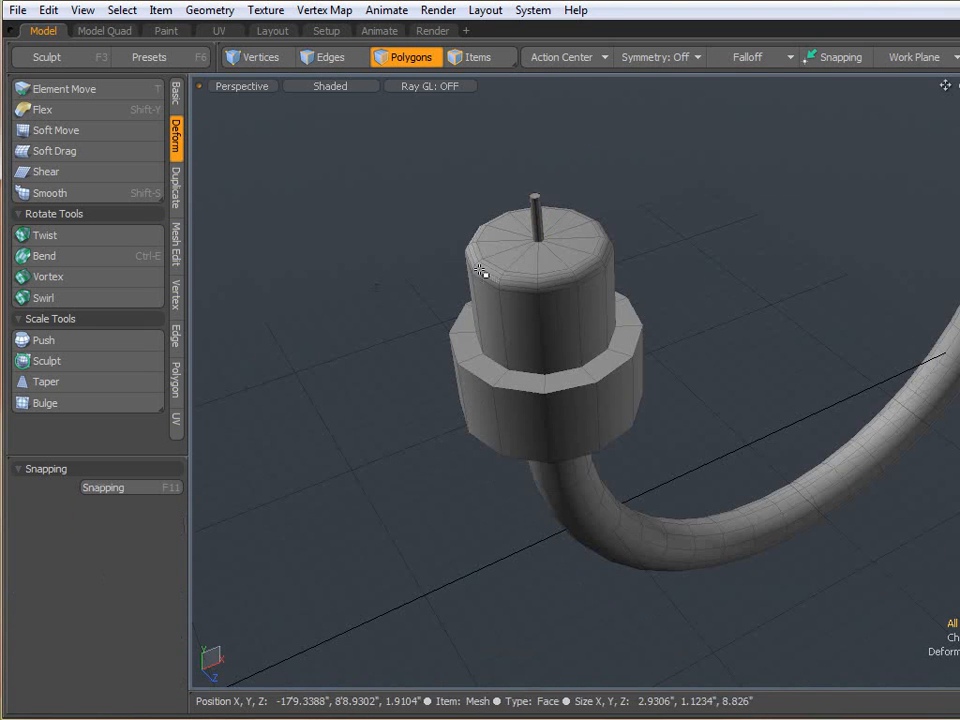
Examine the candle holder and the whole arm in perspective, and in the top view around the long stem's end
{"action": "left_click_drag", "start_coordinate": [553, 229], "coordinate": [619, 358], "text": "alt"}
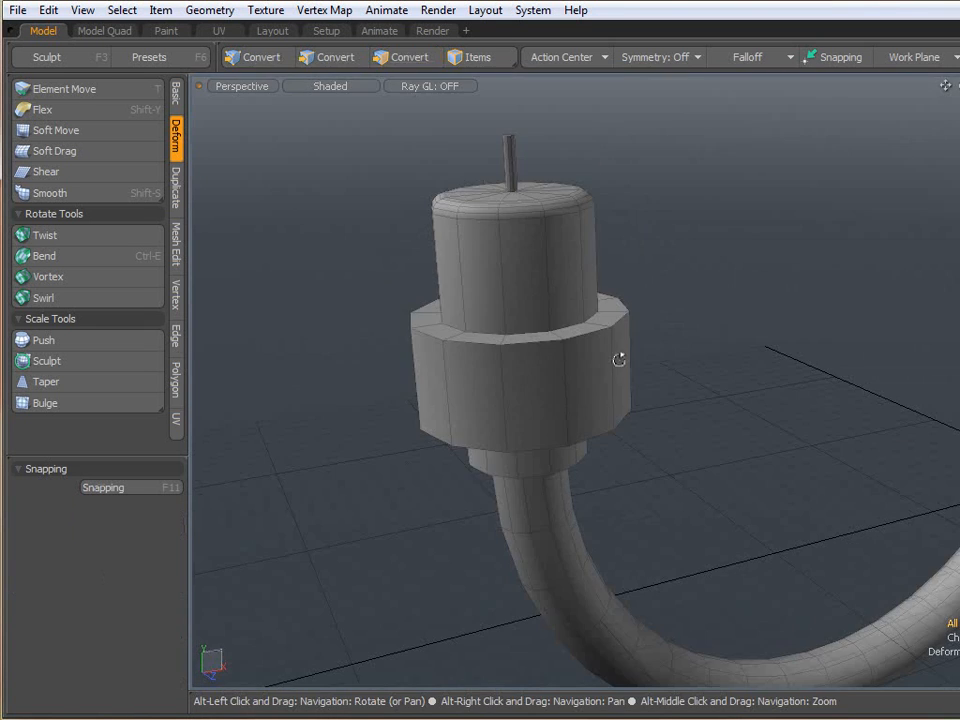
{"action": "scroll", "coordinate": [660, 345], "scroll_direction": "down", "scroll_amount": 3}
{"action": "scroll", "coordinate": [660, 345], "scroll_direction": "down", "scroll_amount": 2}
{"action": "left_click_drag", "start_coordinate": [744, 371], "coordinate": [682, 360], "text": "alt+shift"}
{"action": "scroll", "coordinate": [692, 413], "scroll_direction": "down", "scroll_amount": 4}
{"action": "scroll", "coordinate": [459, 400], "scroll_direction": "up", "scroll_amount": 4}
{"action": "scroll", "coordinate": [459, 400], "scroll_direction": "down", "scroll_amount": 4}
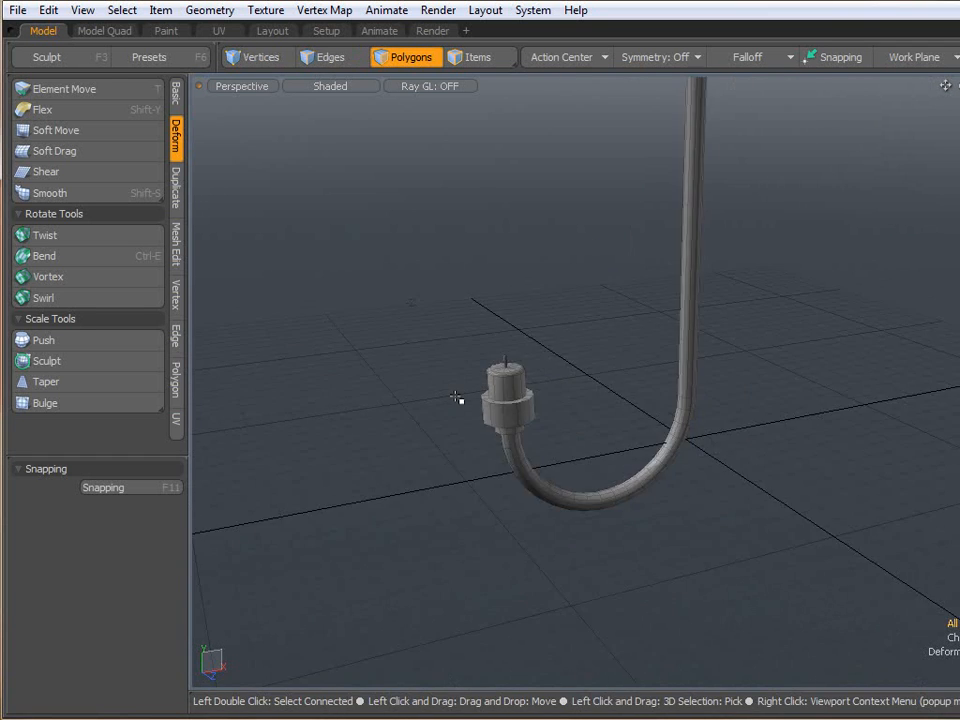
{"action": "left_click_drag", "start_coordinate": [628, 447], "coordinate": [474, 279], "text": "alt"}
{"action": "key", "text": "ctrl+space"}
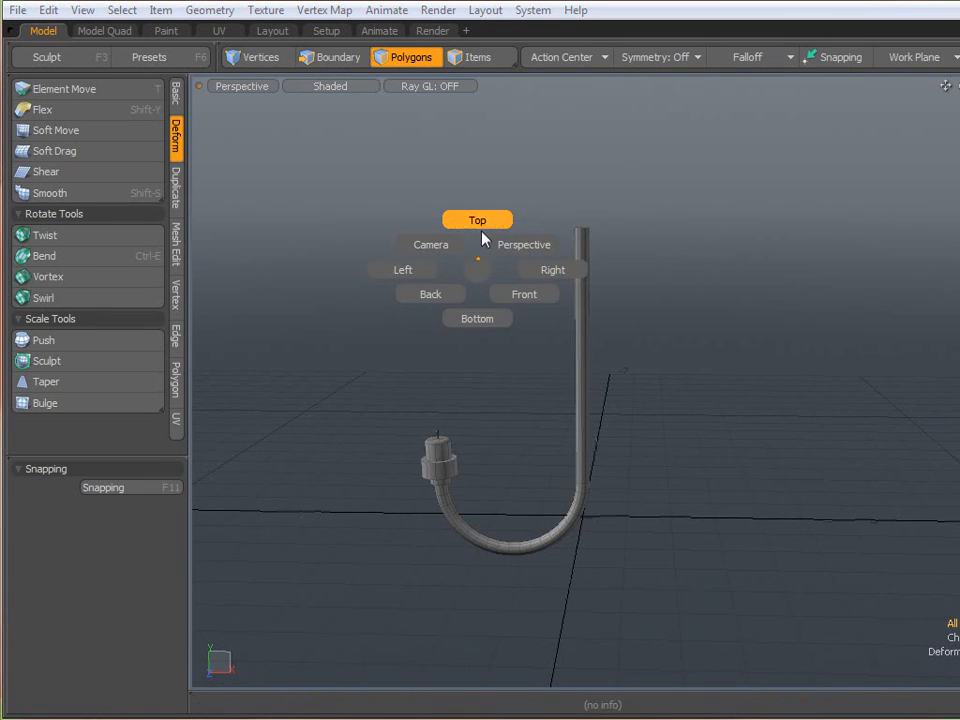
{"action": "left_click", "coordinate": [484, 236]}
{"action": "scroll", "coordinate": [583, 430], "scroll_direction": "up", "scroll_amount": 2}
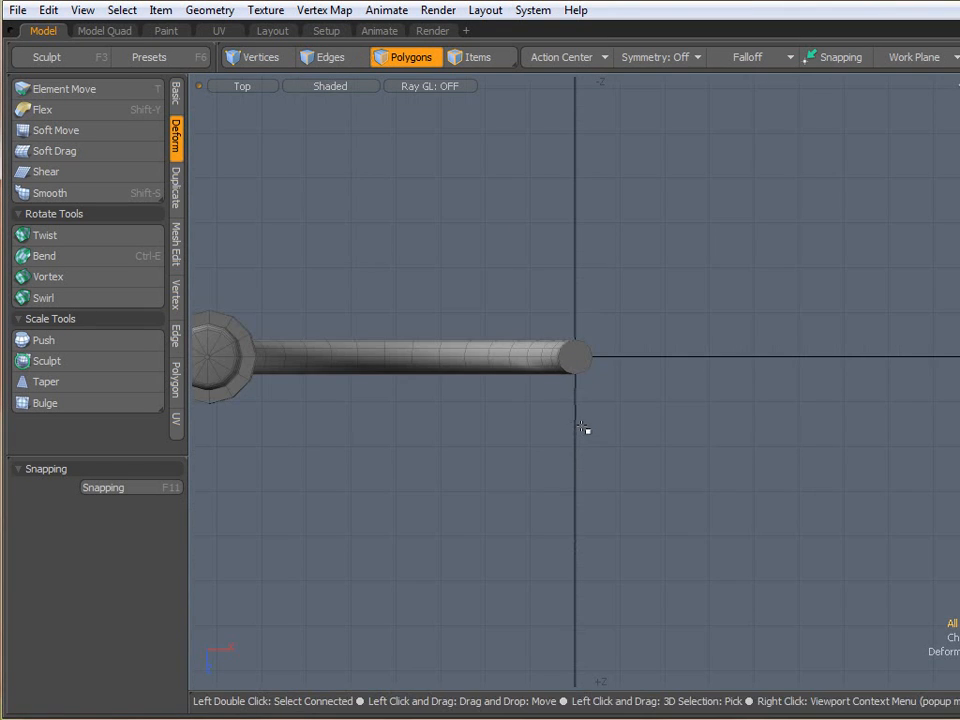
{"action": "left_click_drag", "start_coordinate": [627, 283], "coordinate": [641, 268], "text": "alt"}
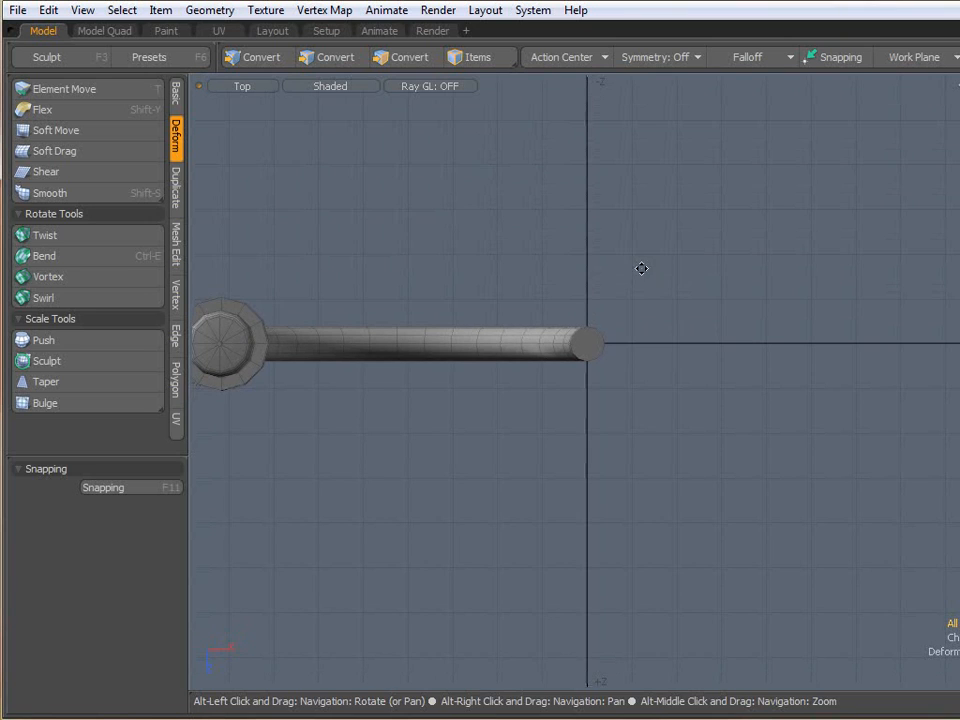
{"action": "left_click", "coordinate": [588, 342]}
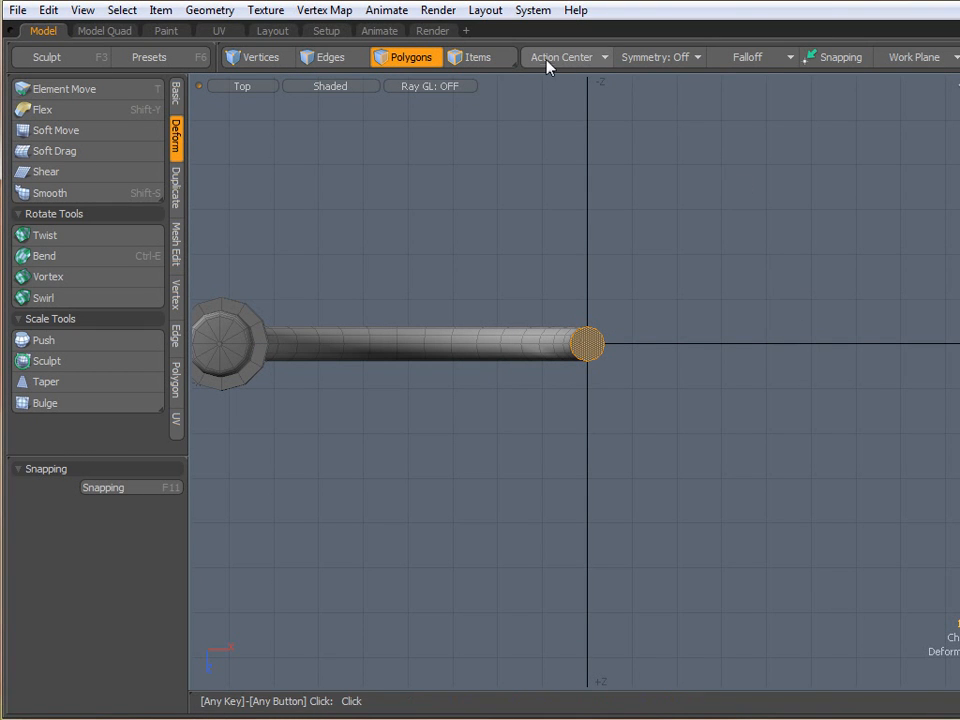
{"action": "left_click", "coordinate": [886, 58]}
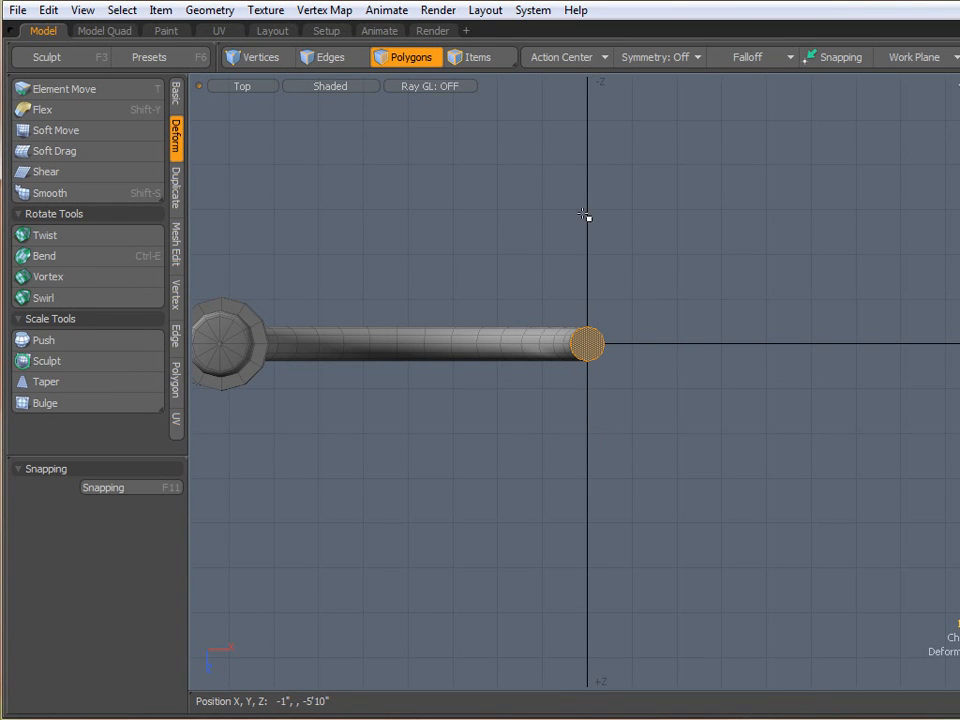
{"action": "left_click", "coordinate": [751, 283]}
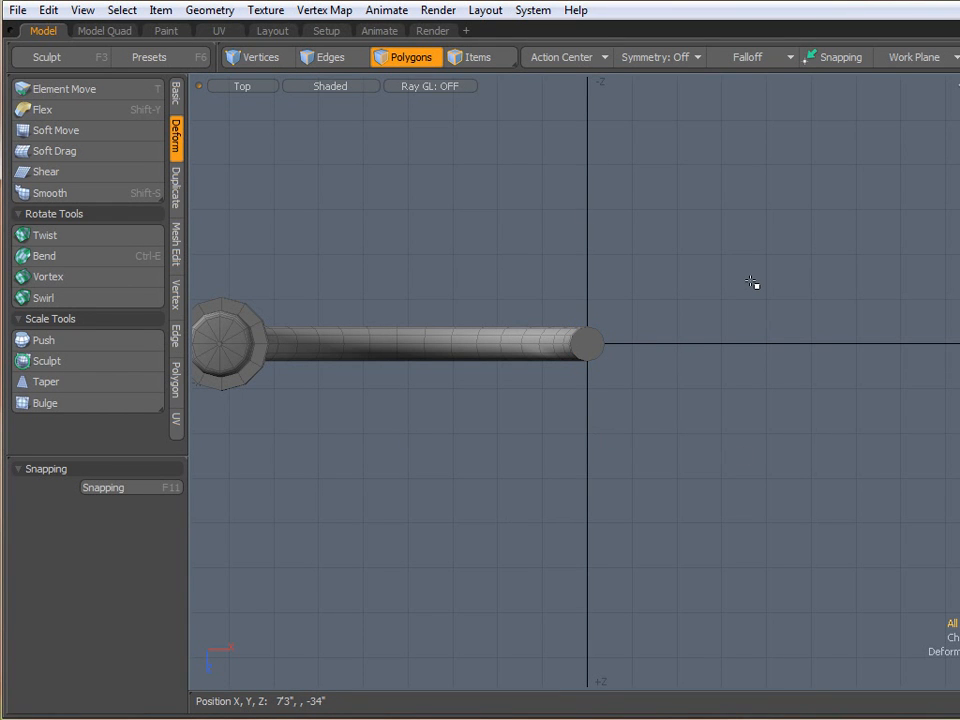
{"action": "scroll", "coordinate": [731, 285], "scroll_direction": "down", "scroll_amount": 2}
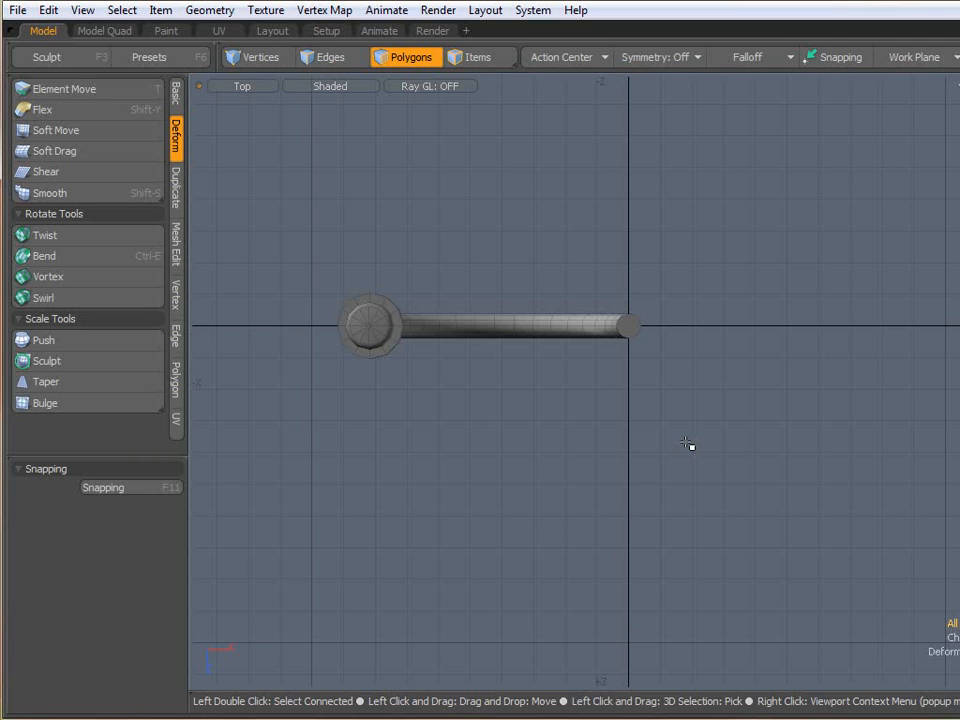
{"action": "double_click", "coordinate": [458, 327]}
{"action": "left_click", "coordinate": [467, 309]}
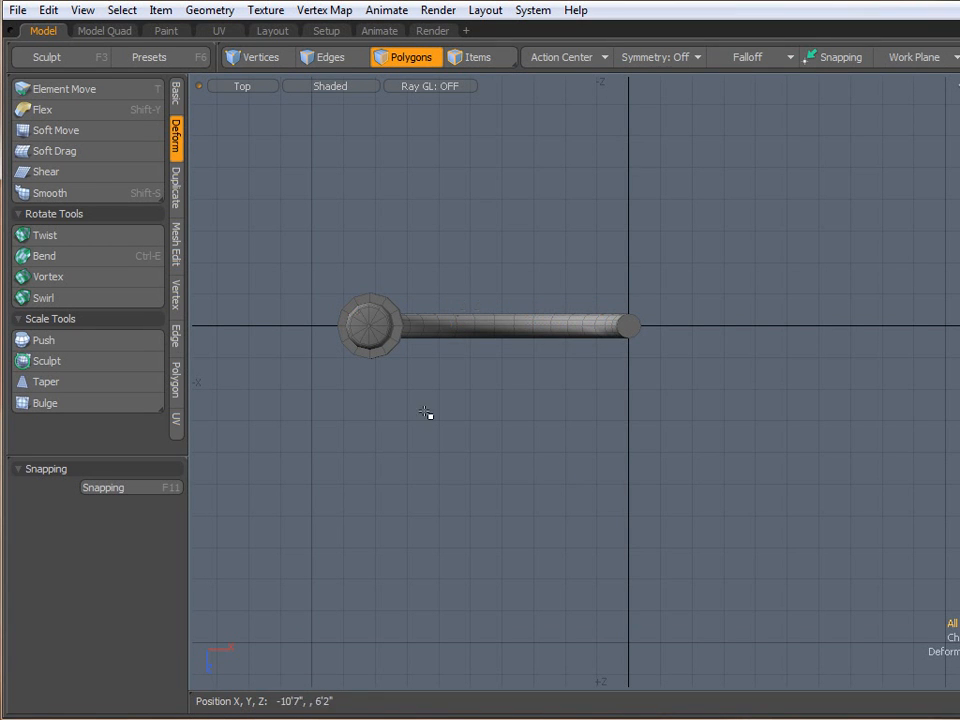
Try a radial array of the arm with count 4 about the Y axis using the default center, and undo it
{"action": "left_click", "coordinate": [178, 202]}
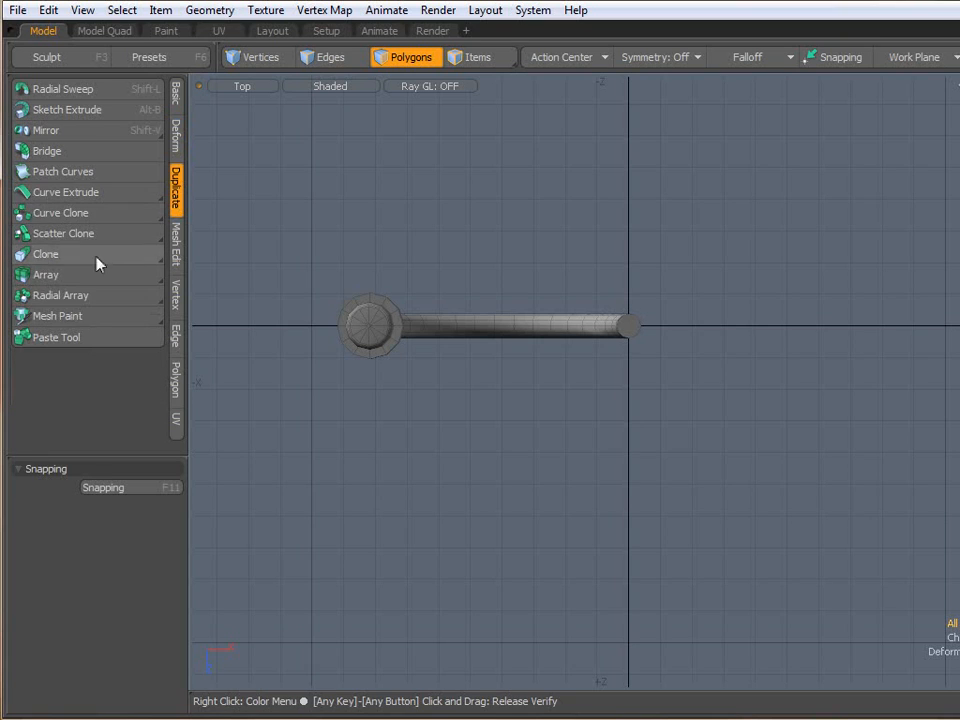
{"action": "left_click", "coordinate": [60, 295]}
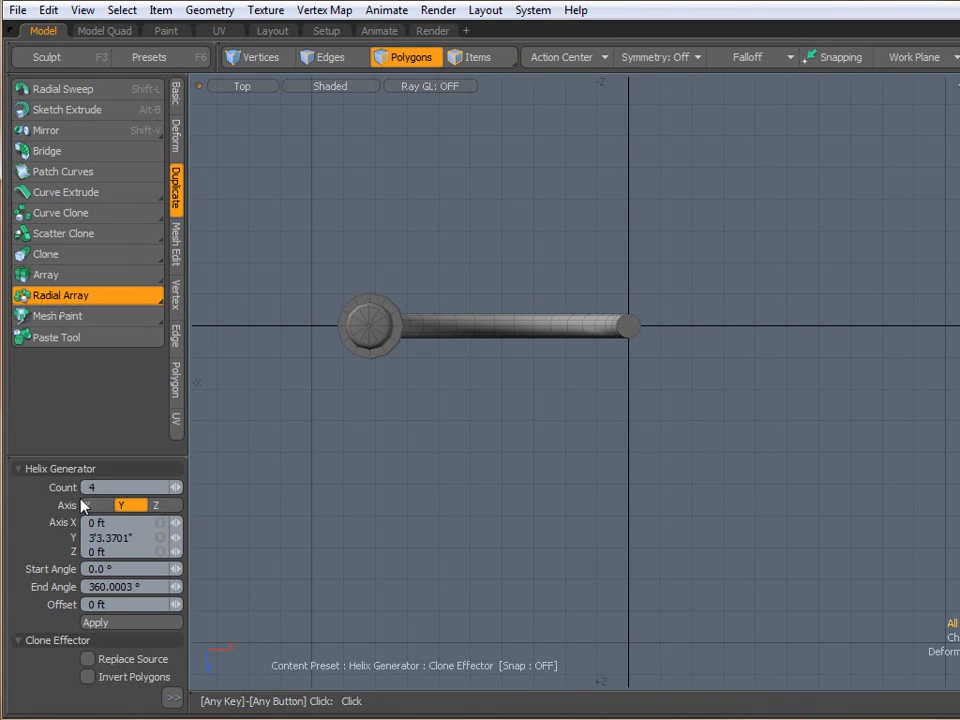
{"action": "left_click", "coordinate": [100, 622]}
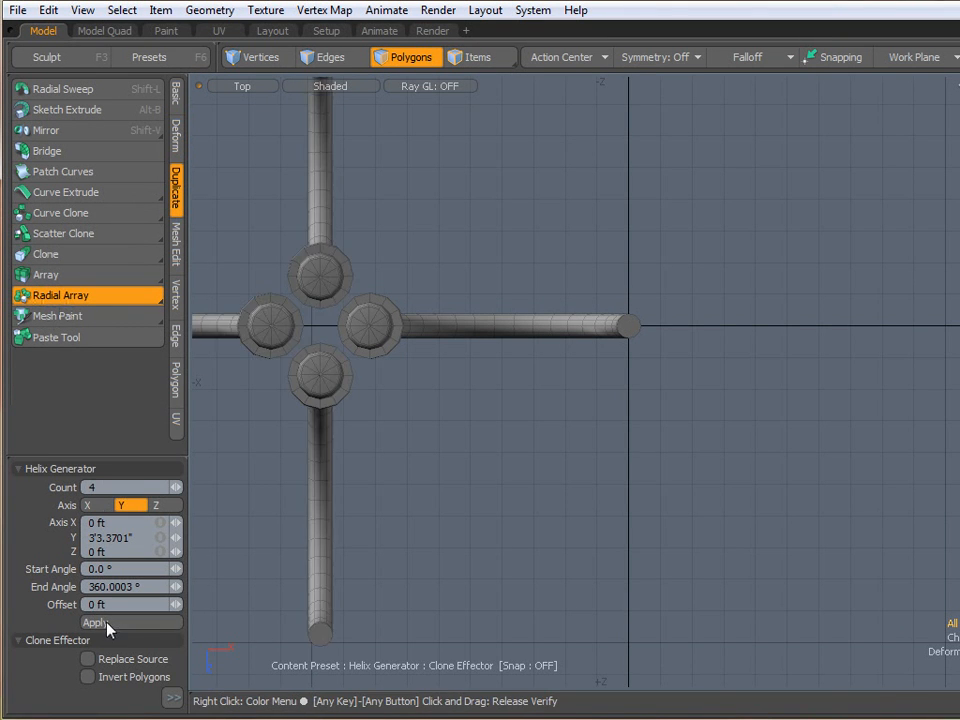
{"action": "left_click_drag", "start_coordinate": [502, 410], "coordinate": [562, 411], "text": "alt"}
{"action": "scroll", "coordinate": [572, 391], "scroll_direction": "down", "scroll_amount": 2}
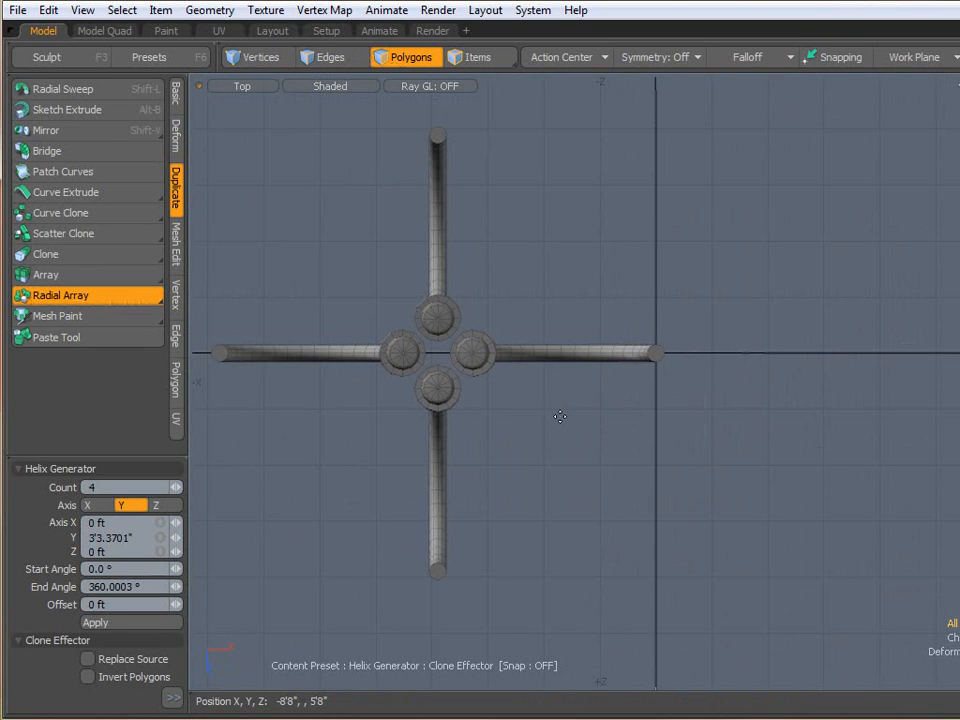
{"action": "key", "text": "ctrl+z"}
{"action": "key", "text": "space"}
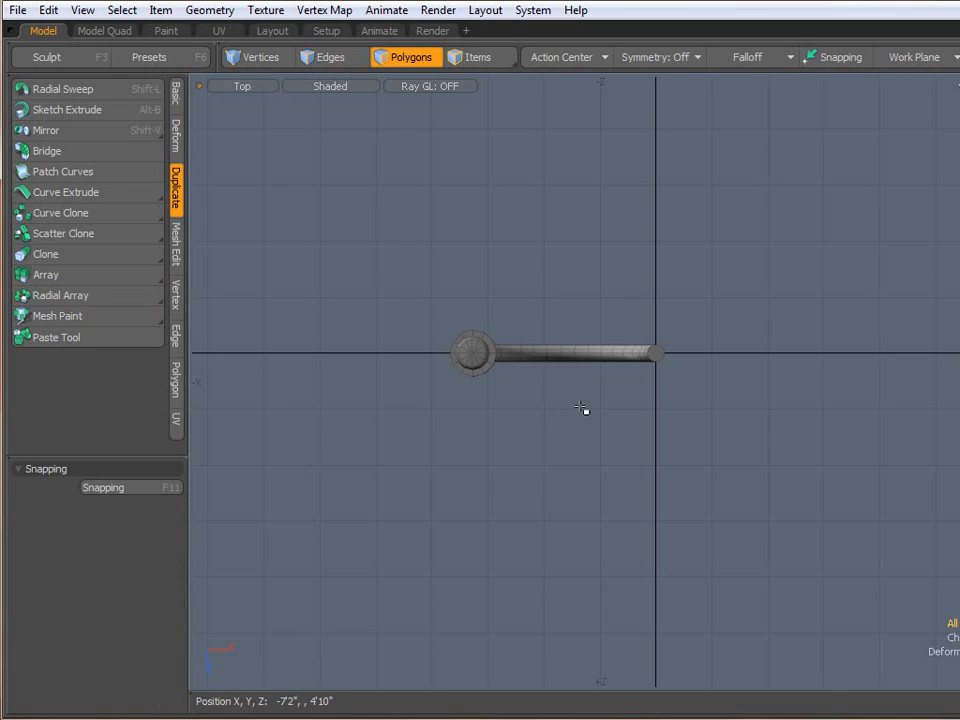
Set the Action Center to Origin so that operations are centered on the world origin
{"action": "left_click_drag", "start_coordinate": [648, 390], "coordinate": [604, 414], "text": "alt"}
{"action": "scroll", "coordinate": [614, 401], "scroll_direction": "up", "scroll_amount": 2}
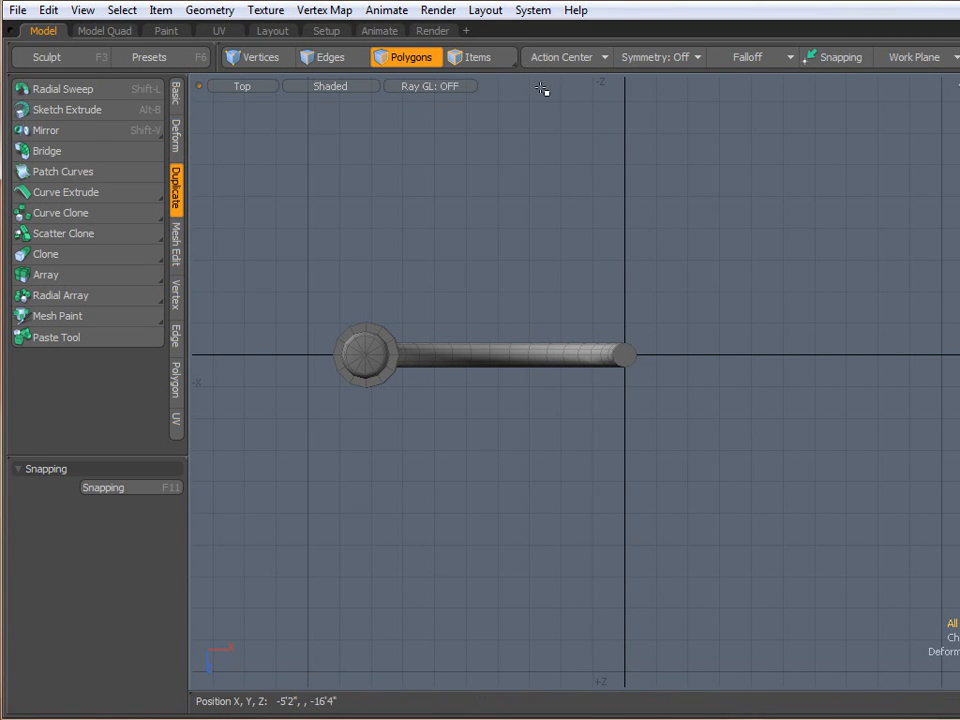
{"action": "left_click", "coordinate": [546, 57]}
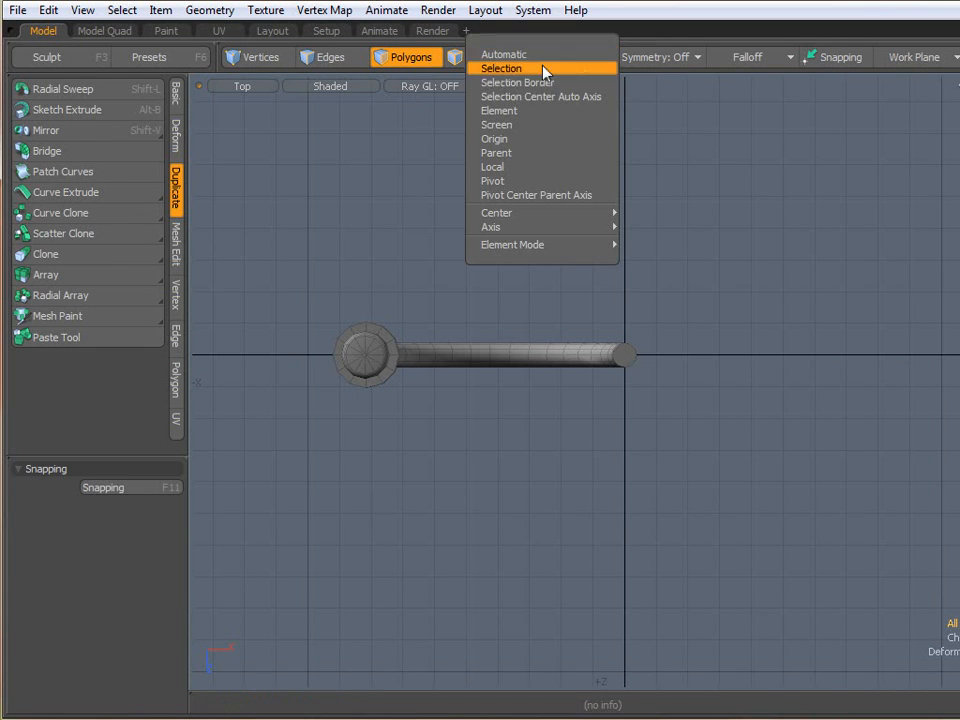
{"action": "left_click", "coordinate": [517, 139]}
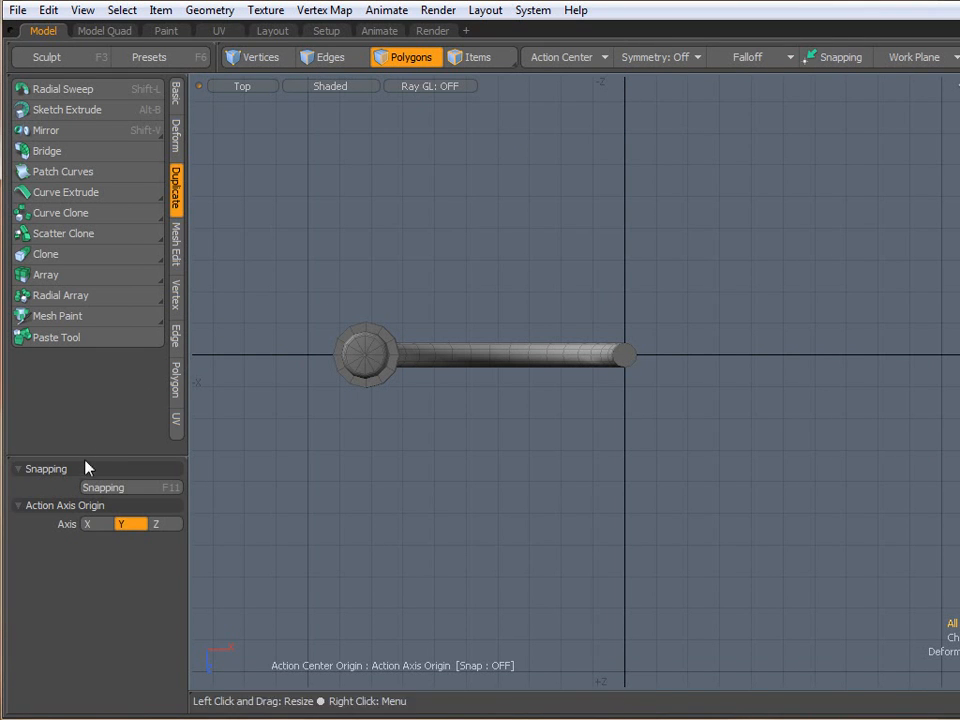
Try a radial array of four arms about the Y axis centered on the origin, and undo it
{"action": "left_click", "coordinate": [84, 296]}
{"action": "left_click", "coordinate": [95, 622]}
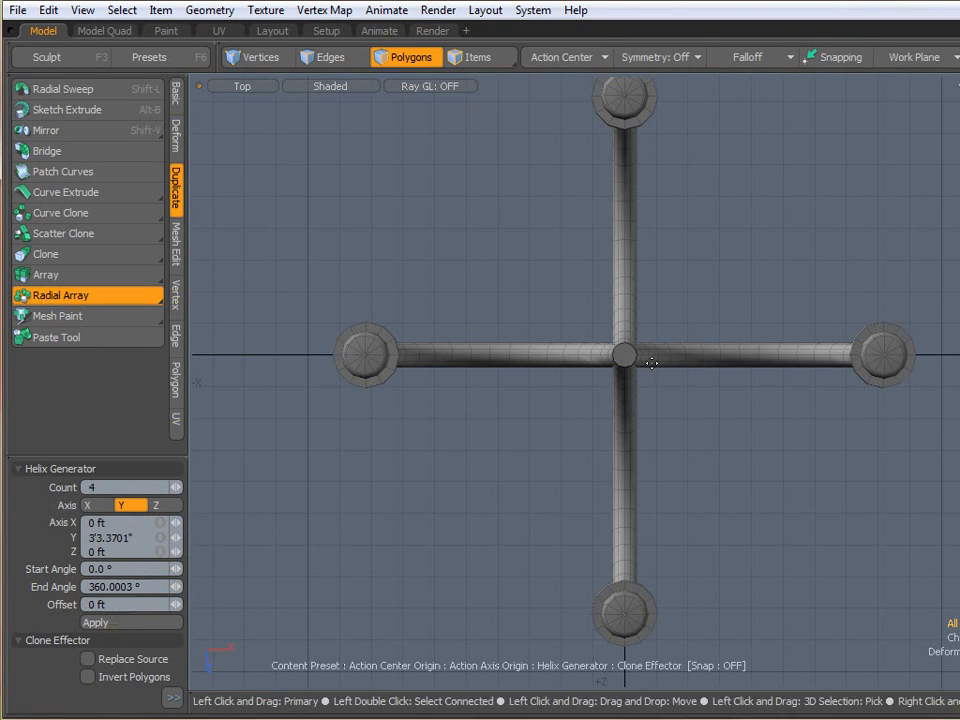
{"action": "scroll", "coordinate": [658, 371], "scroll_direction": "up", "scroll_amount": 6}
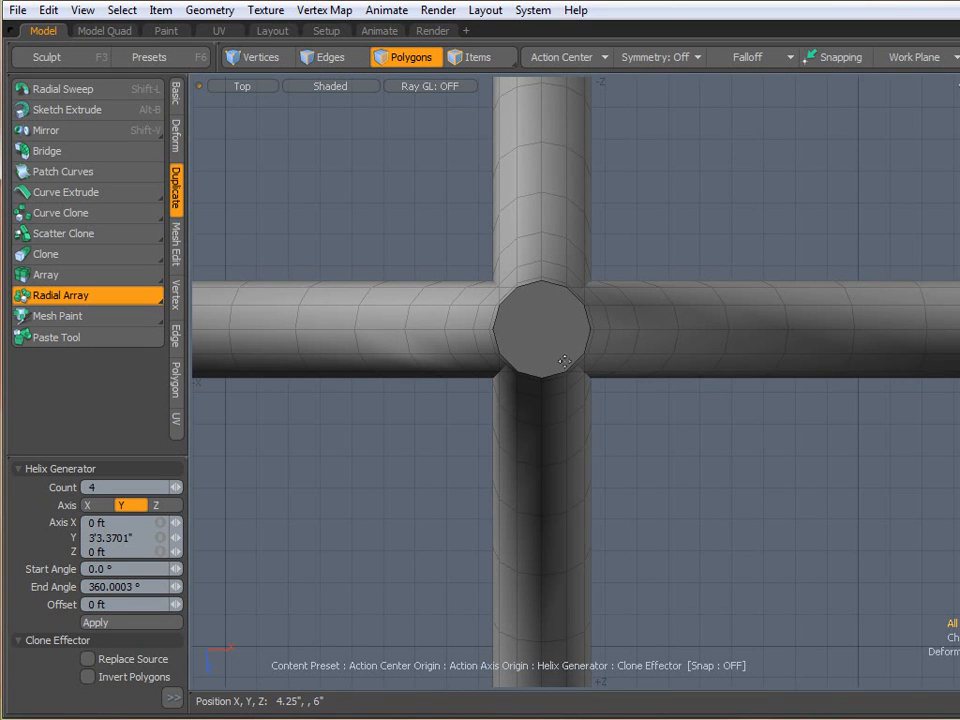
{"action": "key", "text": "ctrl+z"}
{"action": "scroll", "coordinate": [565, 357], "scroll_direction": "down", "scroll_amount": 3}
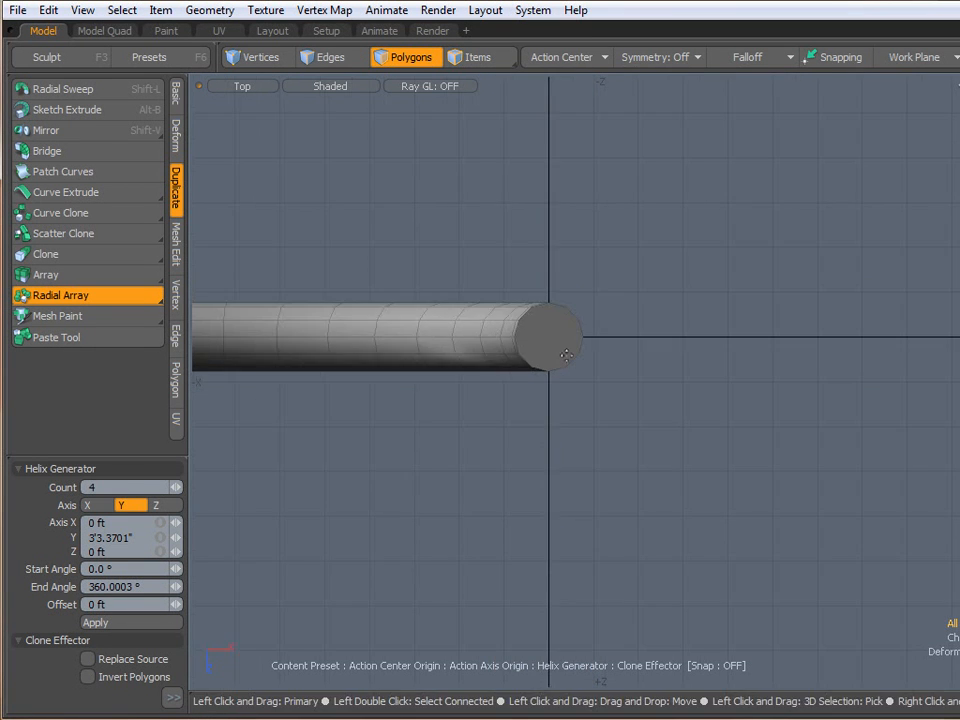
Examine the single arm in the perspective and top views and check the current Action Center option
{"action": "left_click_drag", "start_coordinate": [600, 381], "coordinate": [633, 359], "text": "alt"}
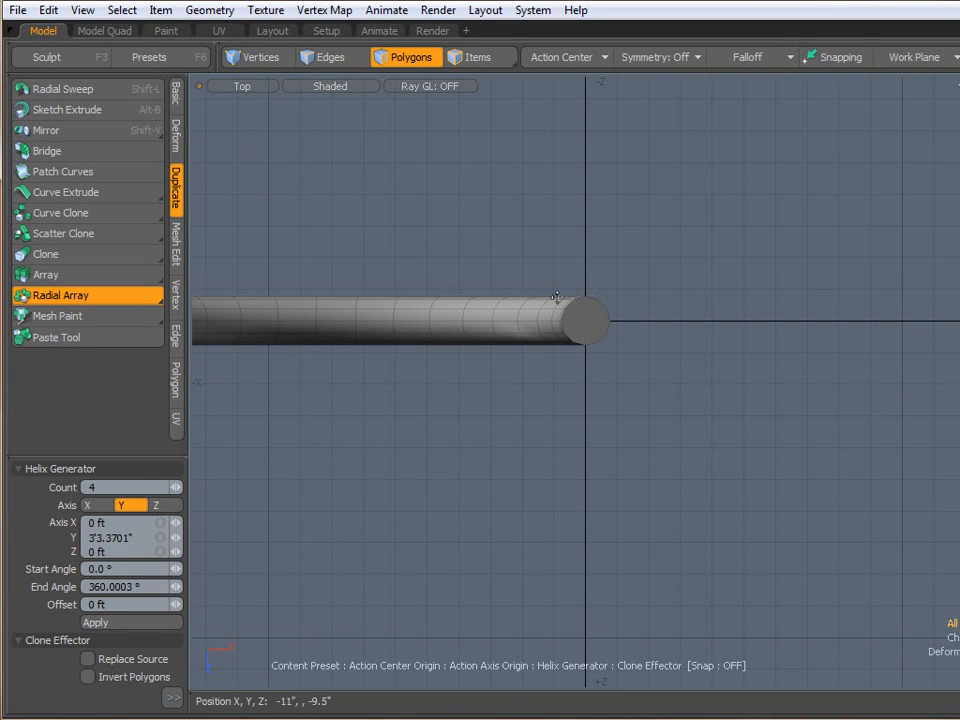
{"action": "key", "text": "ctrl+space"}
{"action": "left_click", "coordinate": [584, 305]}
{"action": "scroll", "coordinate": [594, 294], "scroll_direction": "down", "scroll_amount": 3}
{"action": "left_click_drag", "start_coordinate": [619, 326], "coordinate": [639, 493], "text": "alt+shift"}
{"action": "scroll", "coordinate": [630, 188], "scroll_direction": "down", "scroll_amount": 3}
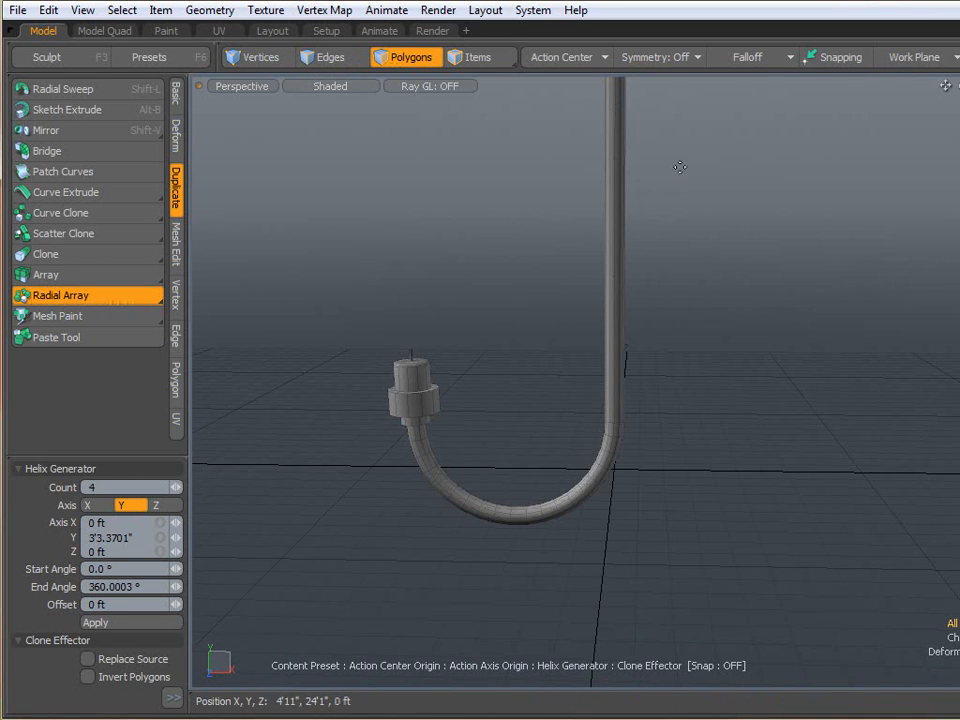
{"action": "key", "text": "ctrl+space"}
{"action": "left_click", "coordinate": [671, 206]}
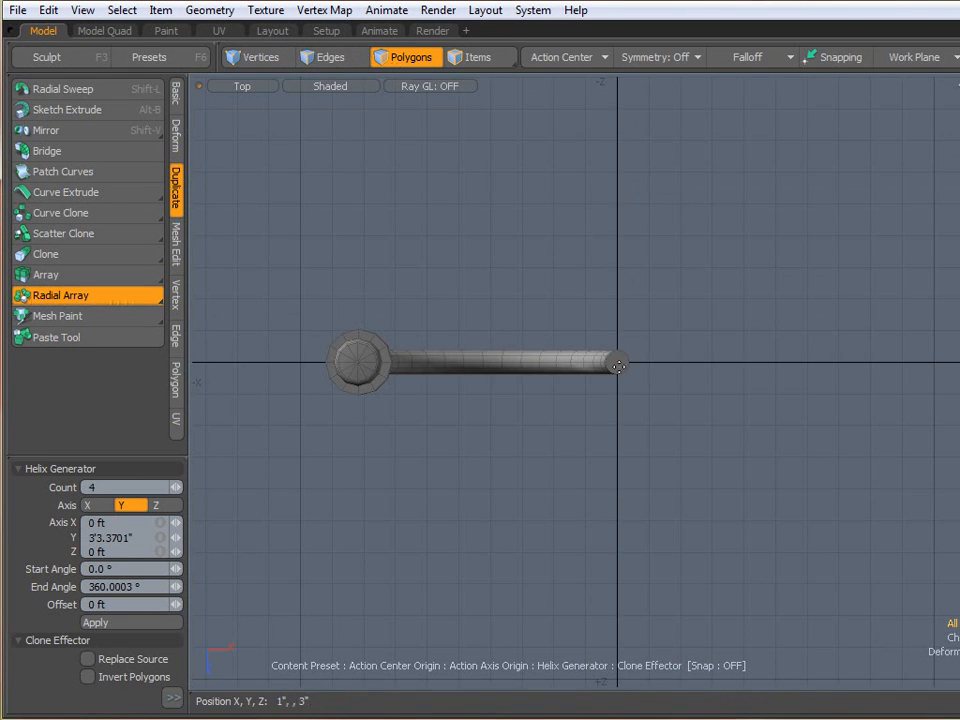
{"action": "left_click", "coordinate": [540, 58]}
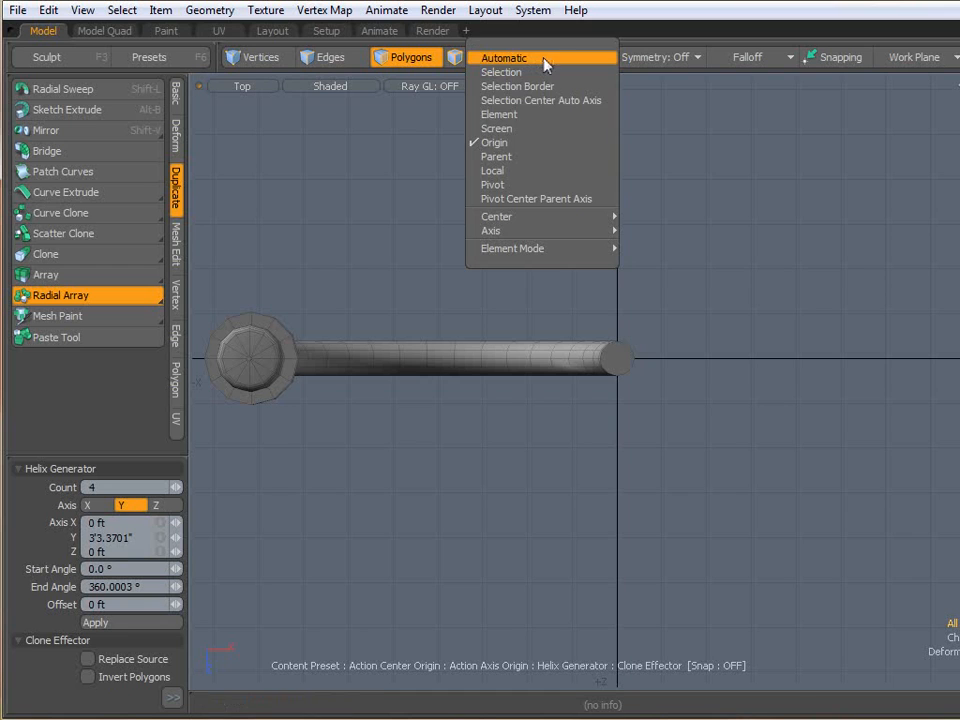
{"action": "left_click", "coordinate": [580, 3]}
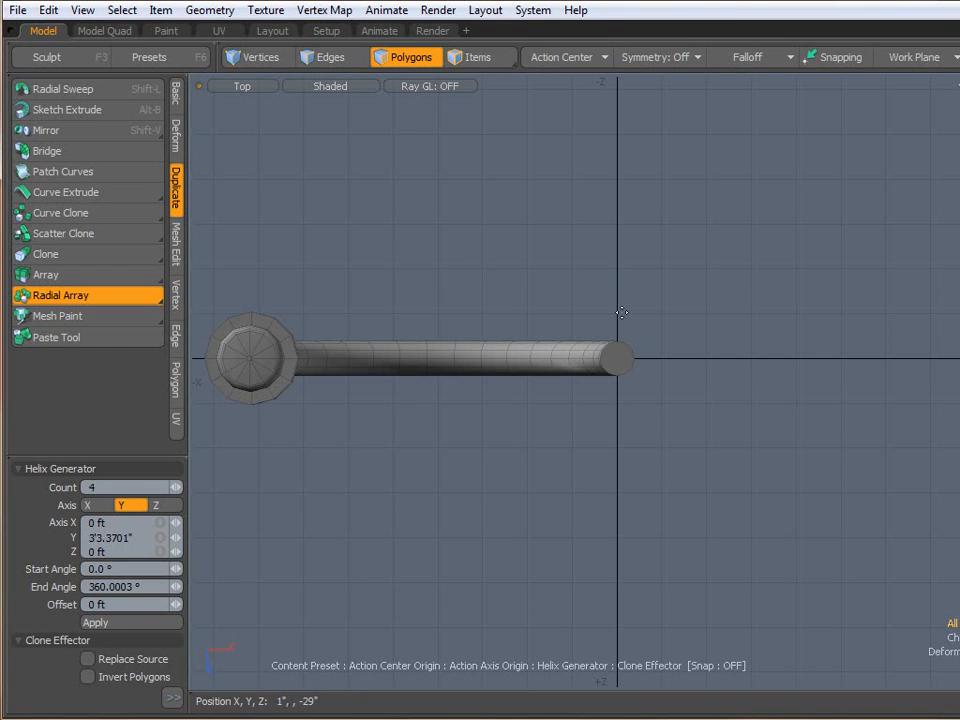
Move the whole arm in the negative X direction so its stem clears the origin
{"action": "key", "text": "w"}
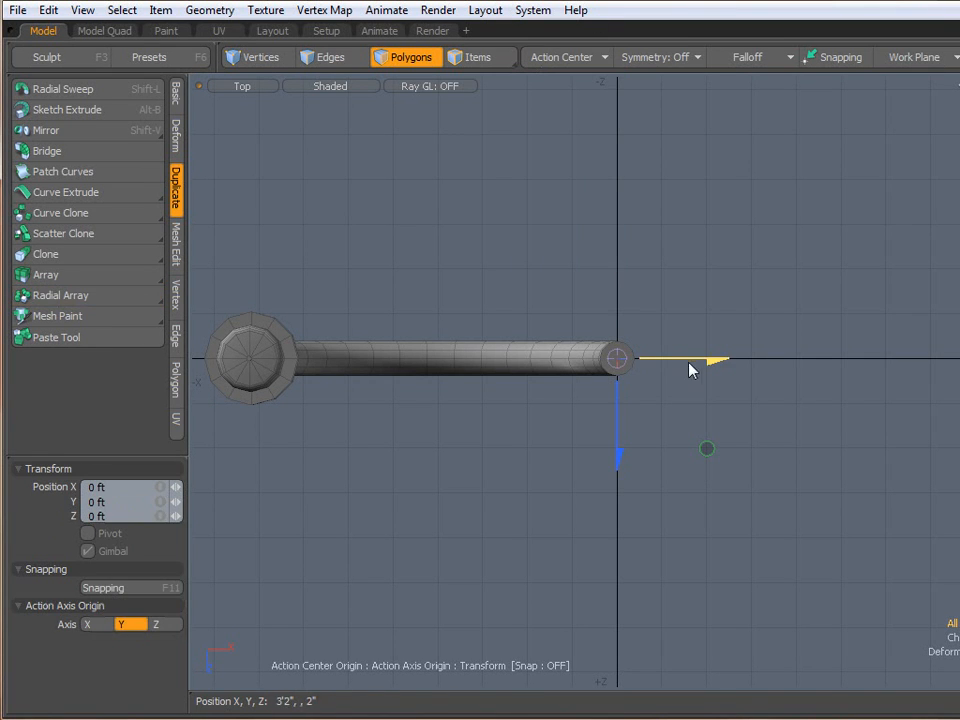
{"action": "left_click_drag", "start_coordinate": [707, 362], "coordinate": [683, 360]}
{"action": "left_click_drag", "start_coordinate": [683, 448], "coordinate": [675, 448]}
{"action": "key", "text": "q"}
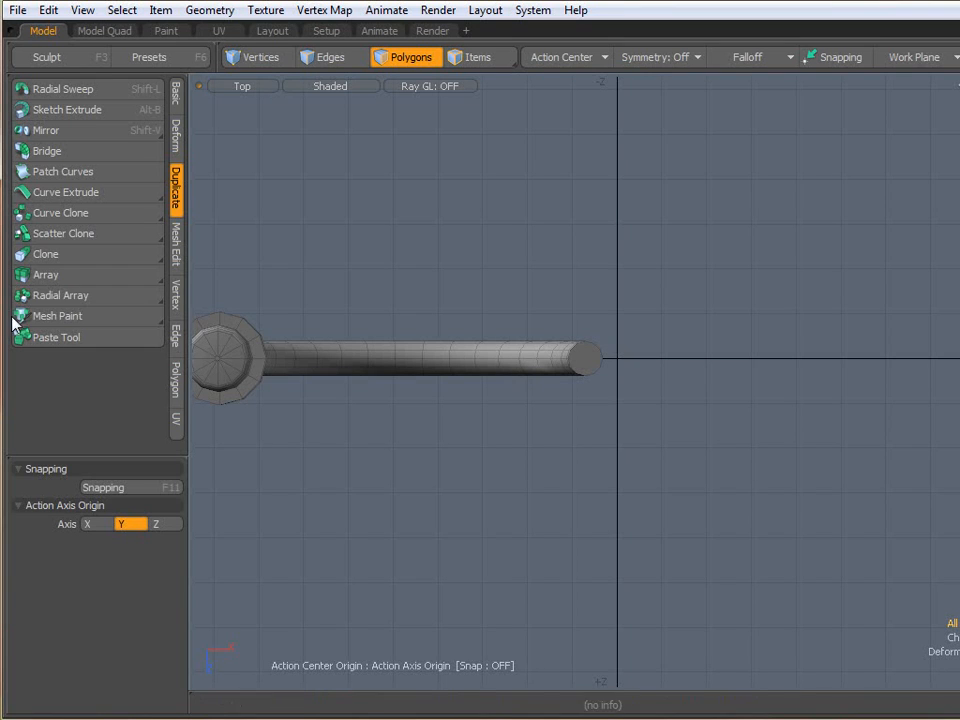
Test the spacing of the offset arm with a radial array of four about the Y axis, and undo it
{"action": "left_click", "coordinate": [58, 297]}
{"action": "left_click", "coordinate": [118, 623]}
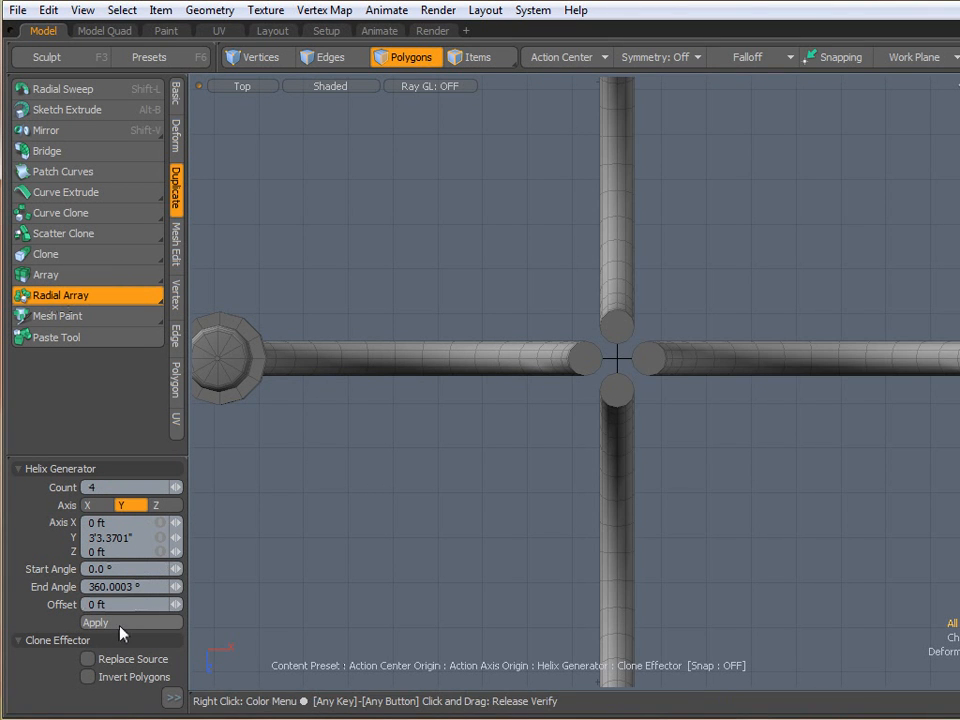
{"action": "key", "text": "ctrl+z"}
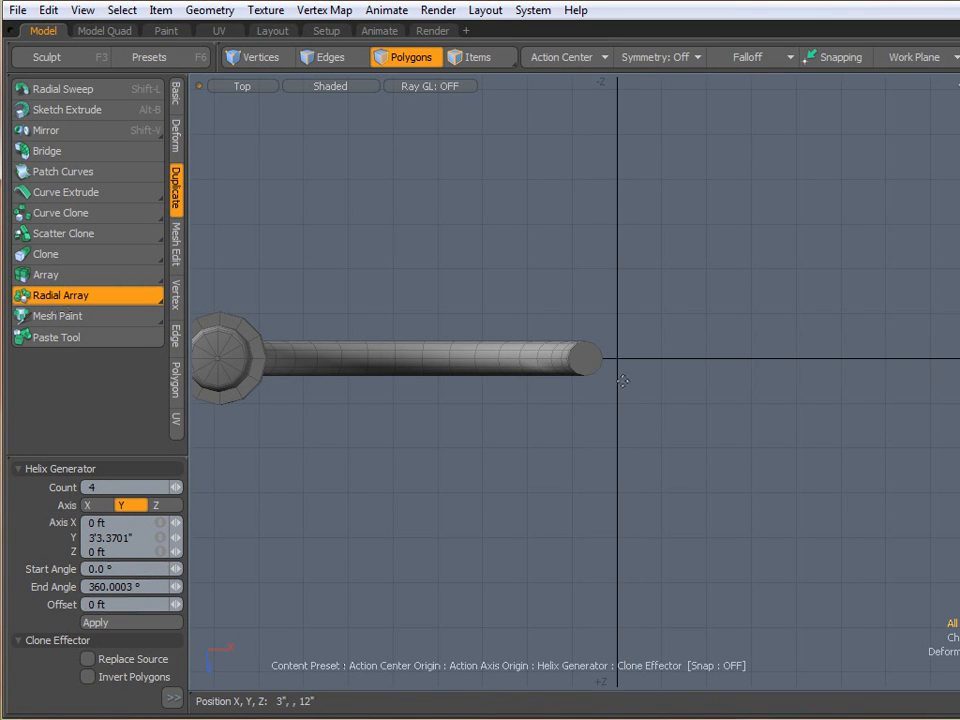
Move the arm slightly back along X toward the origin, keeping a small gap between its stem and the Z axis
{"action": "key", "text": "w"}
{"action": "left_click_drag", "start_coordinate": [662, 366], "coordinate": [672, 366]}
{"action": "key", "text": "q"}
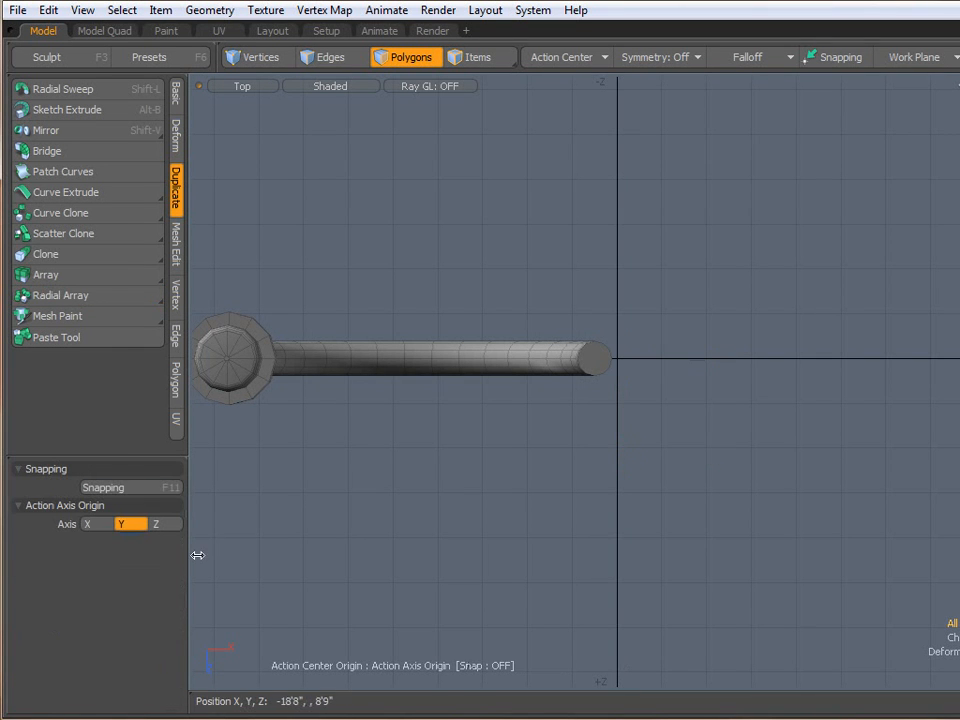
Radially array the candle arm about the Y axis through the origin with a count of 4, keeping the result
{"action": "left_click", "coordinate": [77, 296]}
{"action": "left_click", "coordinate": [110, 622]}
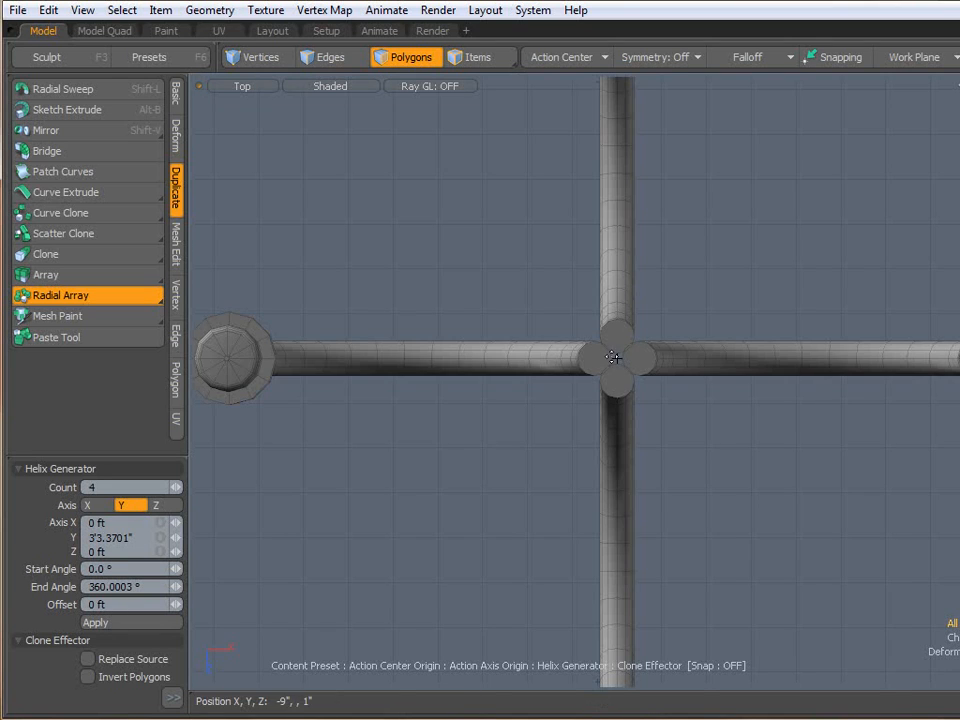
{"action": "scroll", "coordinate": [615, 357], "scroll_direction": "up", "scroll_amount": 4}
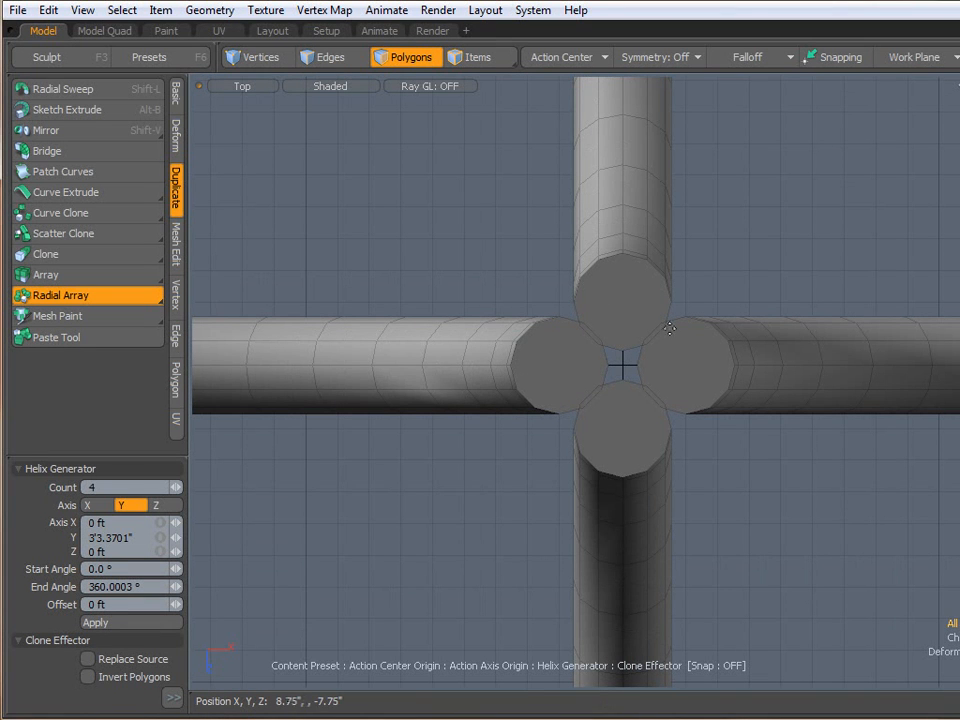
{"action": "left_click", "coordinate": [34, 298]}
Examine the four-arm chandelier in the perspective view from several angles, including the stem tops and candle holders
{"action": "key", "text": "ctrl+space"}
{"action": "left_click", "coordinate": [530, 312]}
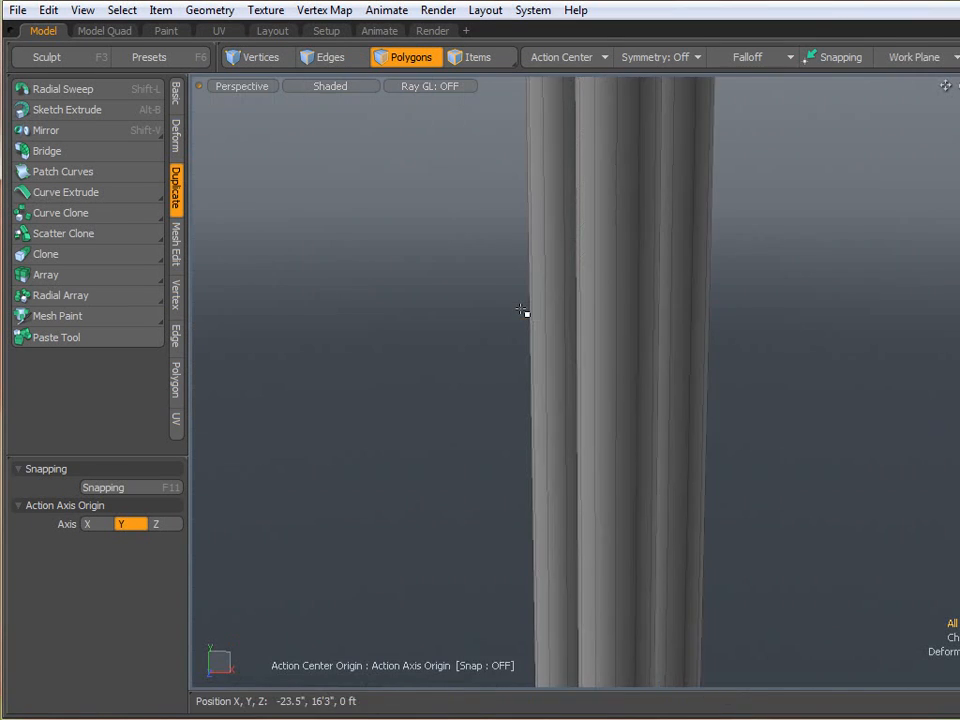
{"action": "scroll", "coordinate": [529, 313], "scroll_direction": "down", "scroll_amount": 3}
{"action": "left_click_drag", "start_coordinate": [529, 313], "coordinate": [600, 399], "text": "alt"}
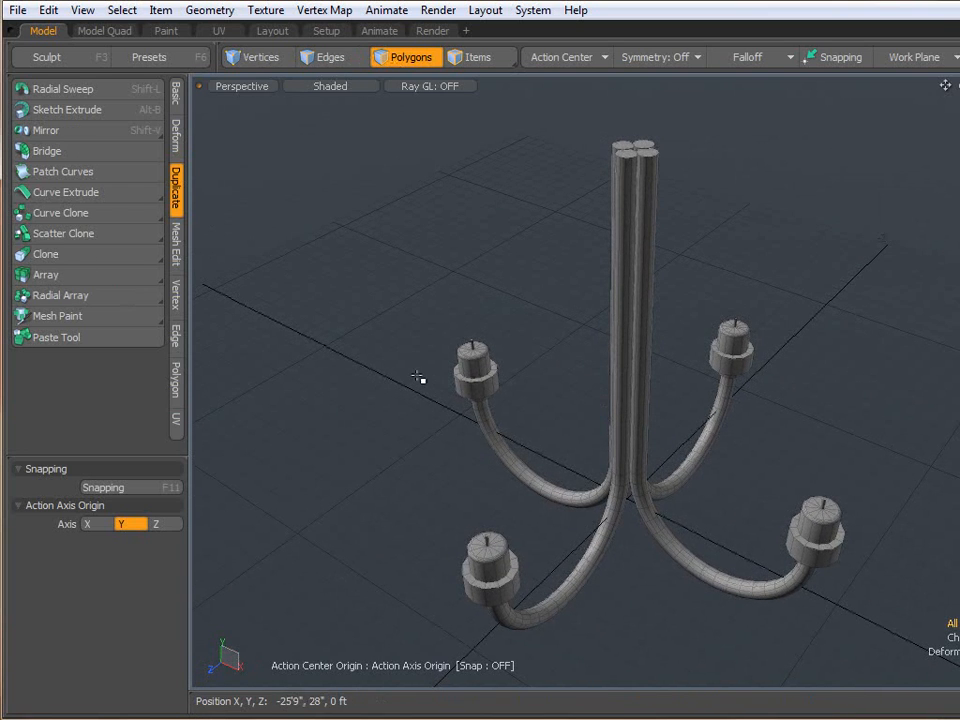
{"action": "left_click_drag", "start_coordinate": [435, 376], "coordinate": [701, 355], "text": "alt"}
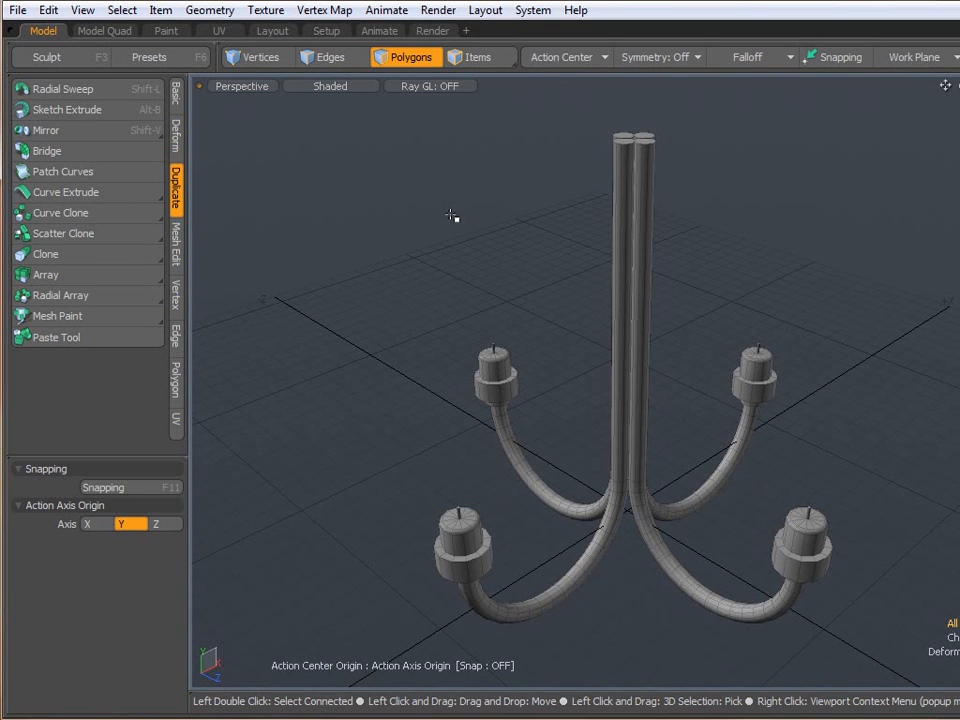
{"action": "left_click_drag", "start_coordinate": [711, 227], "coordinate": [680, 255], "text": "alt"}
{"action": "right_click_drag", "start_coordinate": [564, 122], "coordinate": [727, 206]}
{"action": "left_click", "coordinate": [727, 206]}
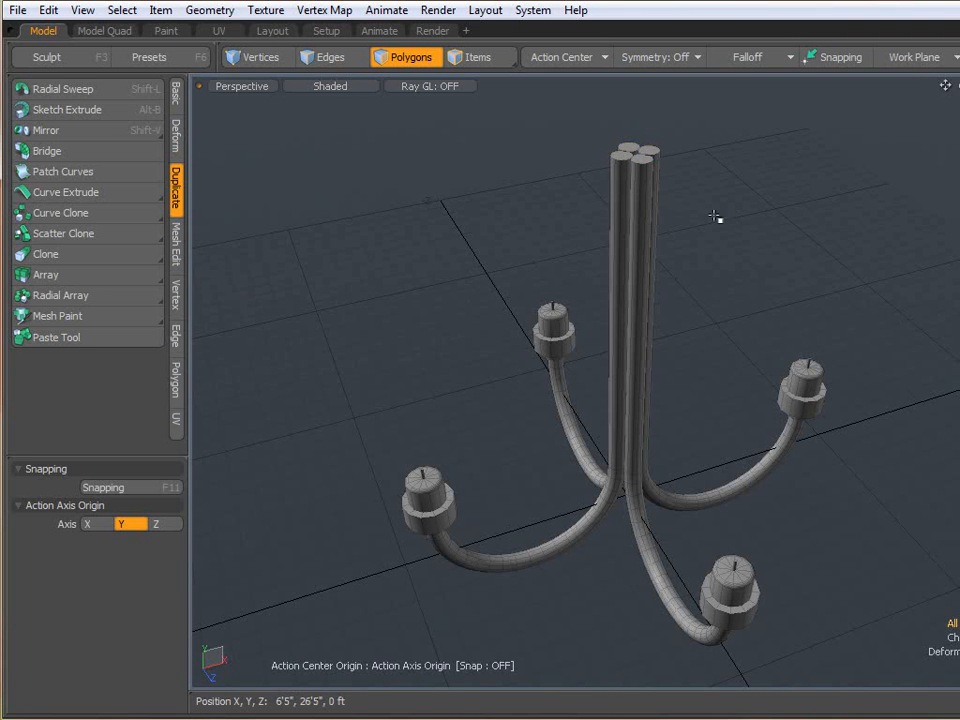
{"action": "mouse_move", "coordinate": [703, 231]}
{"action": "left_mouse_down", "text": "alt"}
{"action": "mouse_move", "coordinate": [707, 212]}
{"action": "mouse_move", "coordinate": [712, 236]}
{"action": "mouse_move", "coordinate": [699, 237]}
{"action": "left_mouse_up", "text": "alt"}
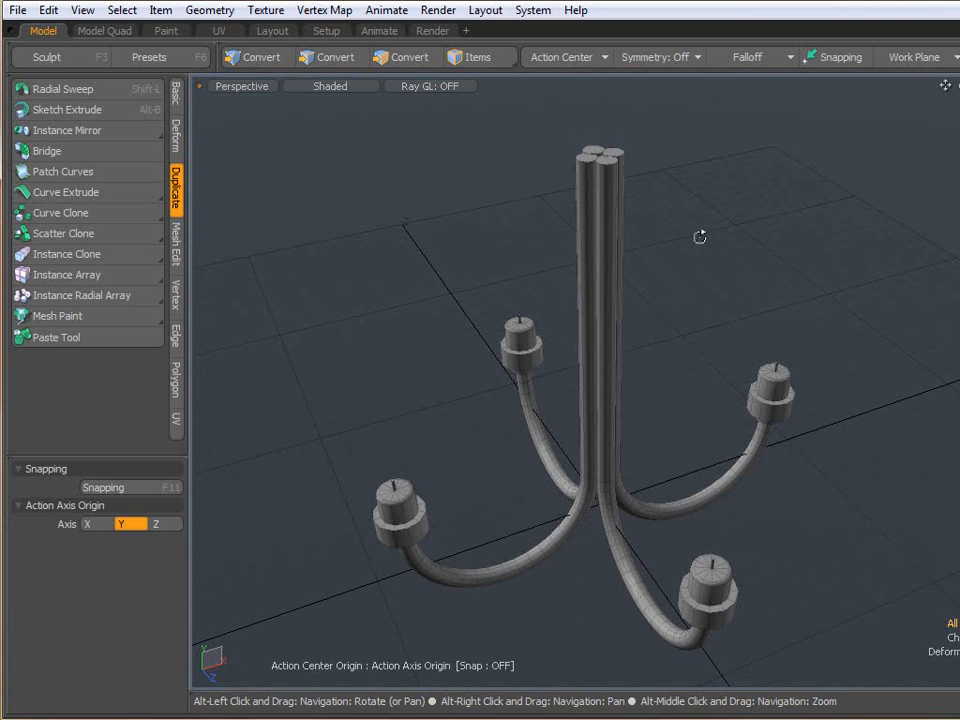